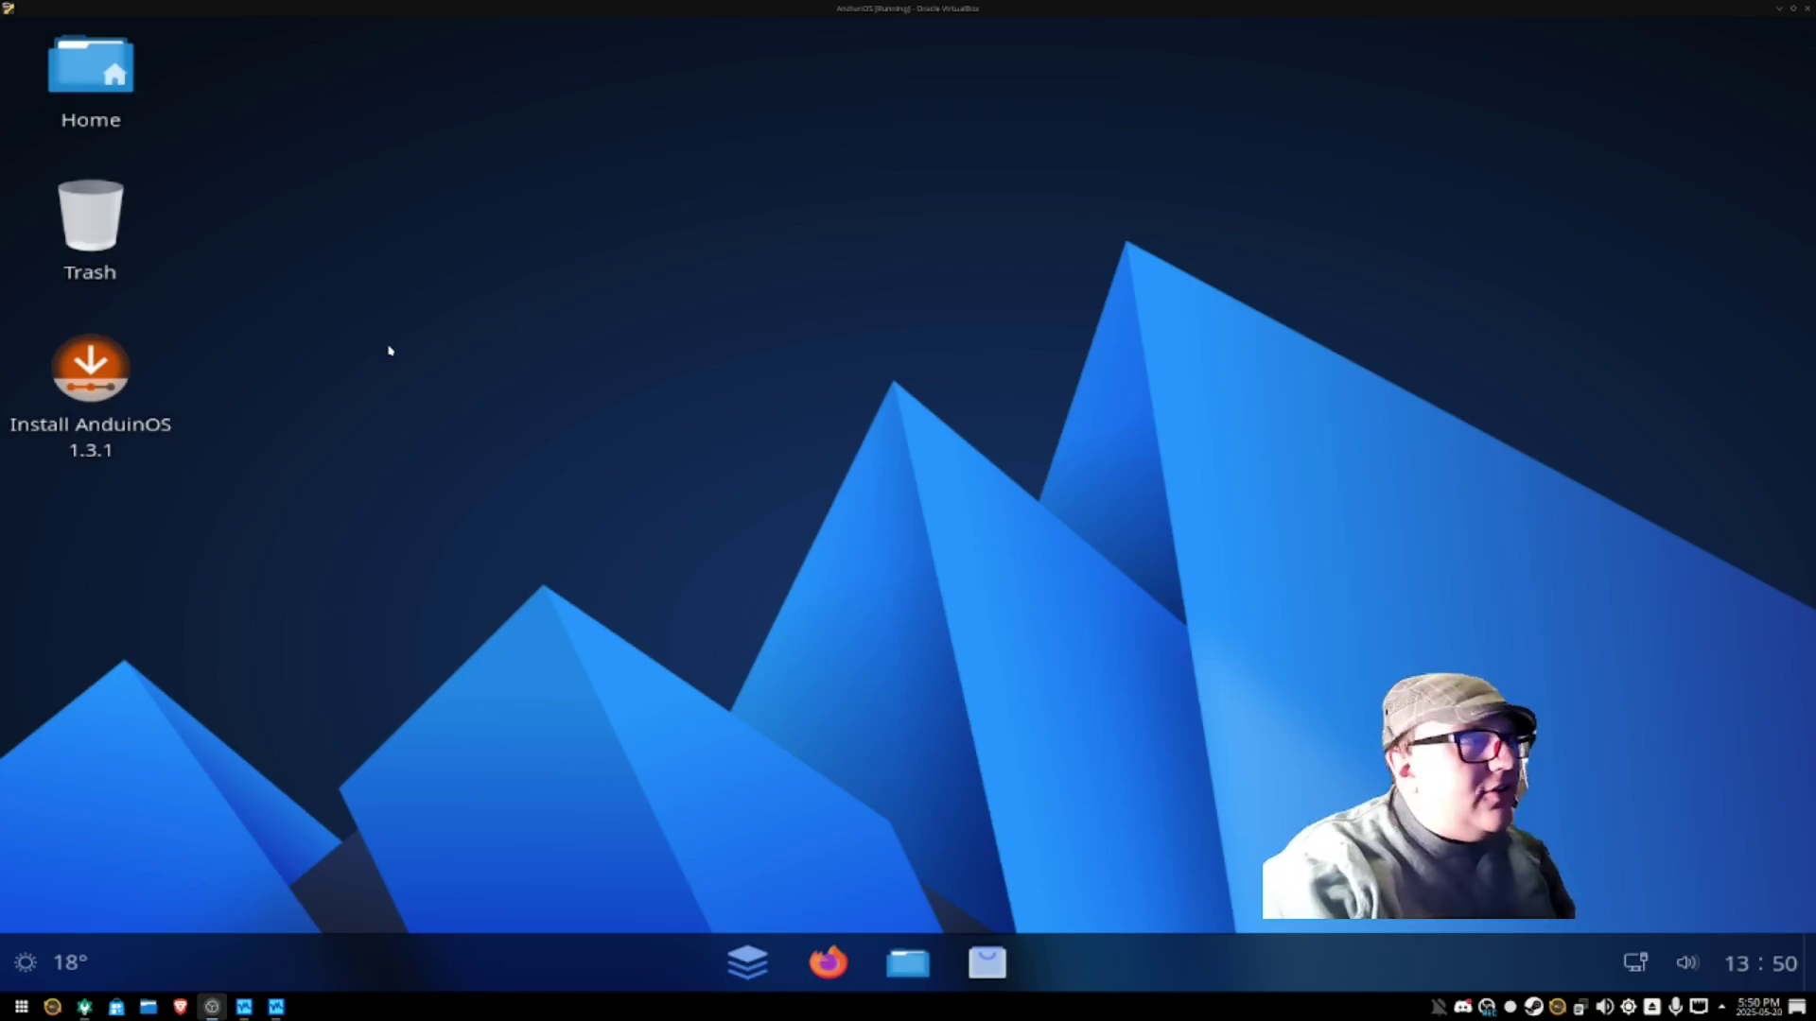
Step: Launch the AnduinOS 1.3.1 installer from its desktop icon
{"action": "left_click", "coordinate": [91, 369]}
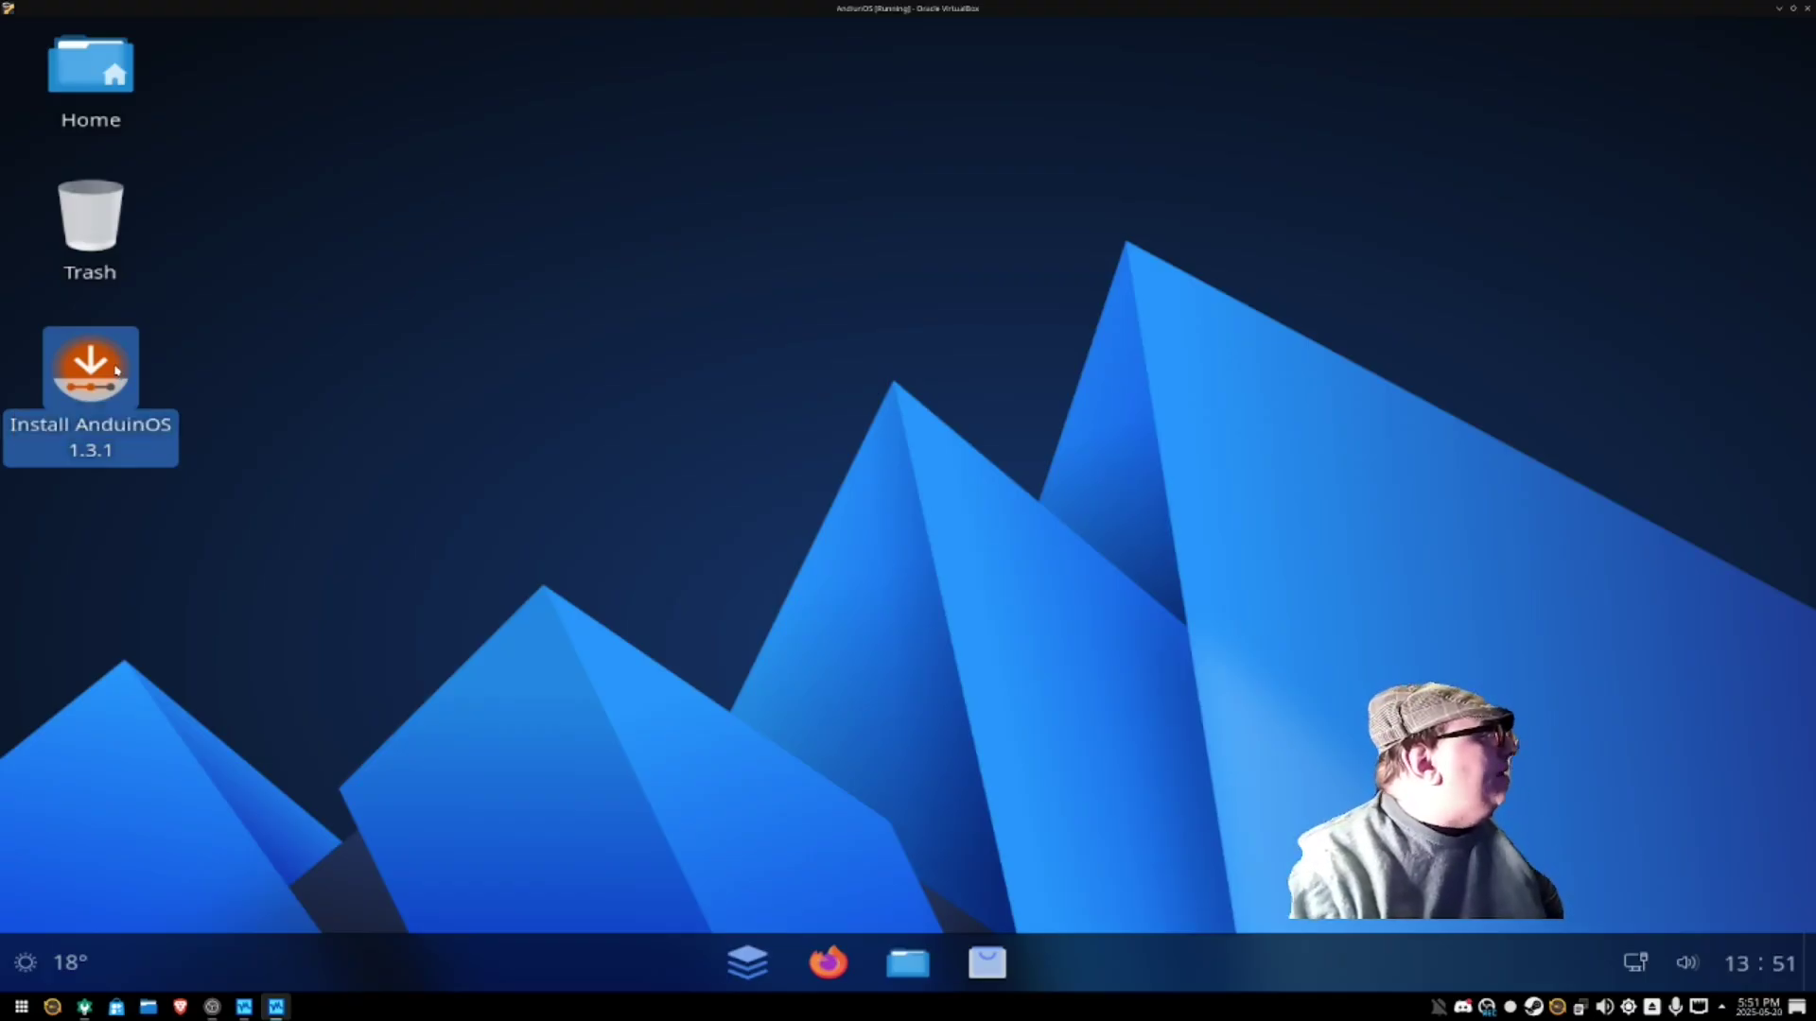
{"action": "double_click", "coordinate": [116, 369]}
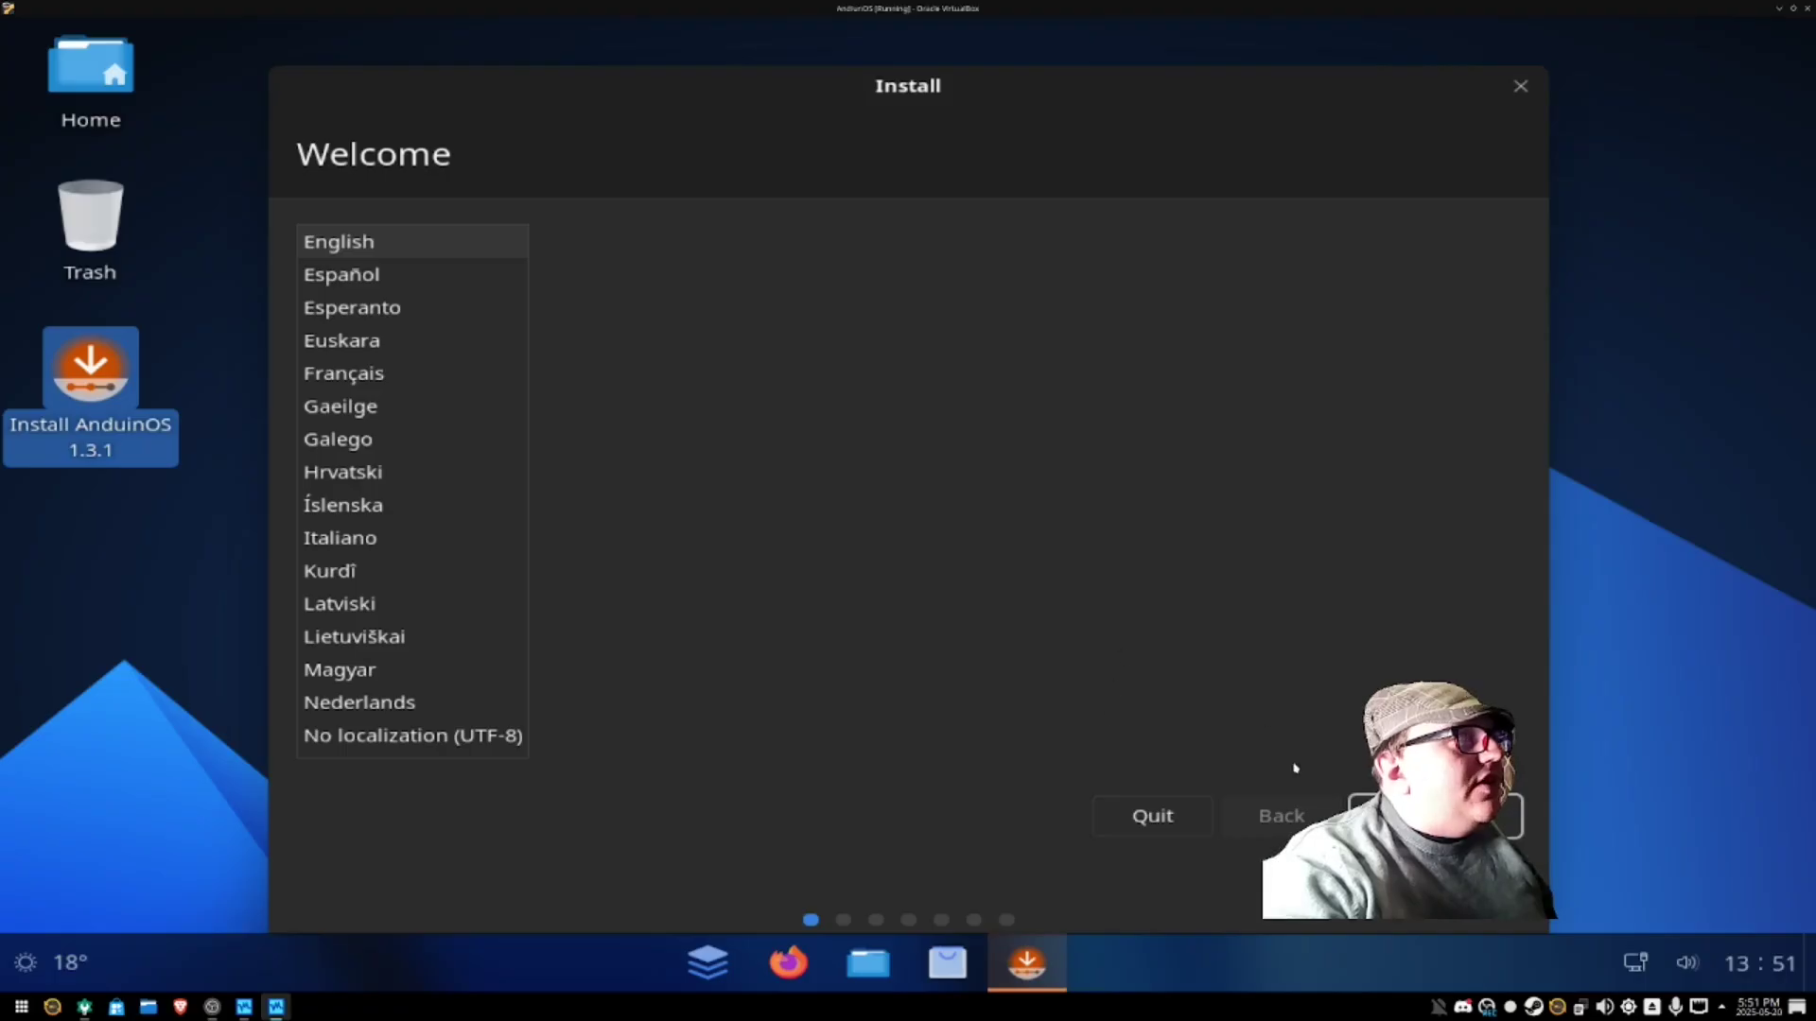
Step: Accept English and the English (US) keyboard layout, and disable downloading updates during installation
{"action": "key", "text": "Return"}
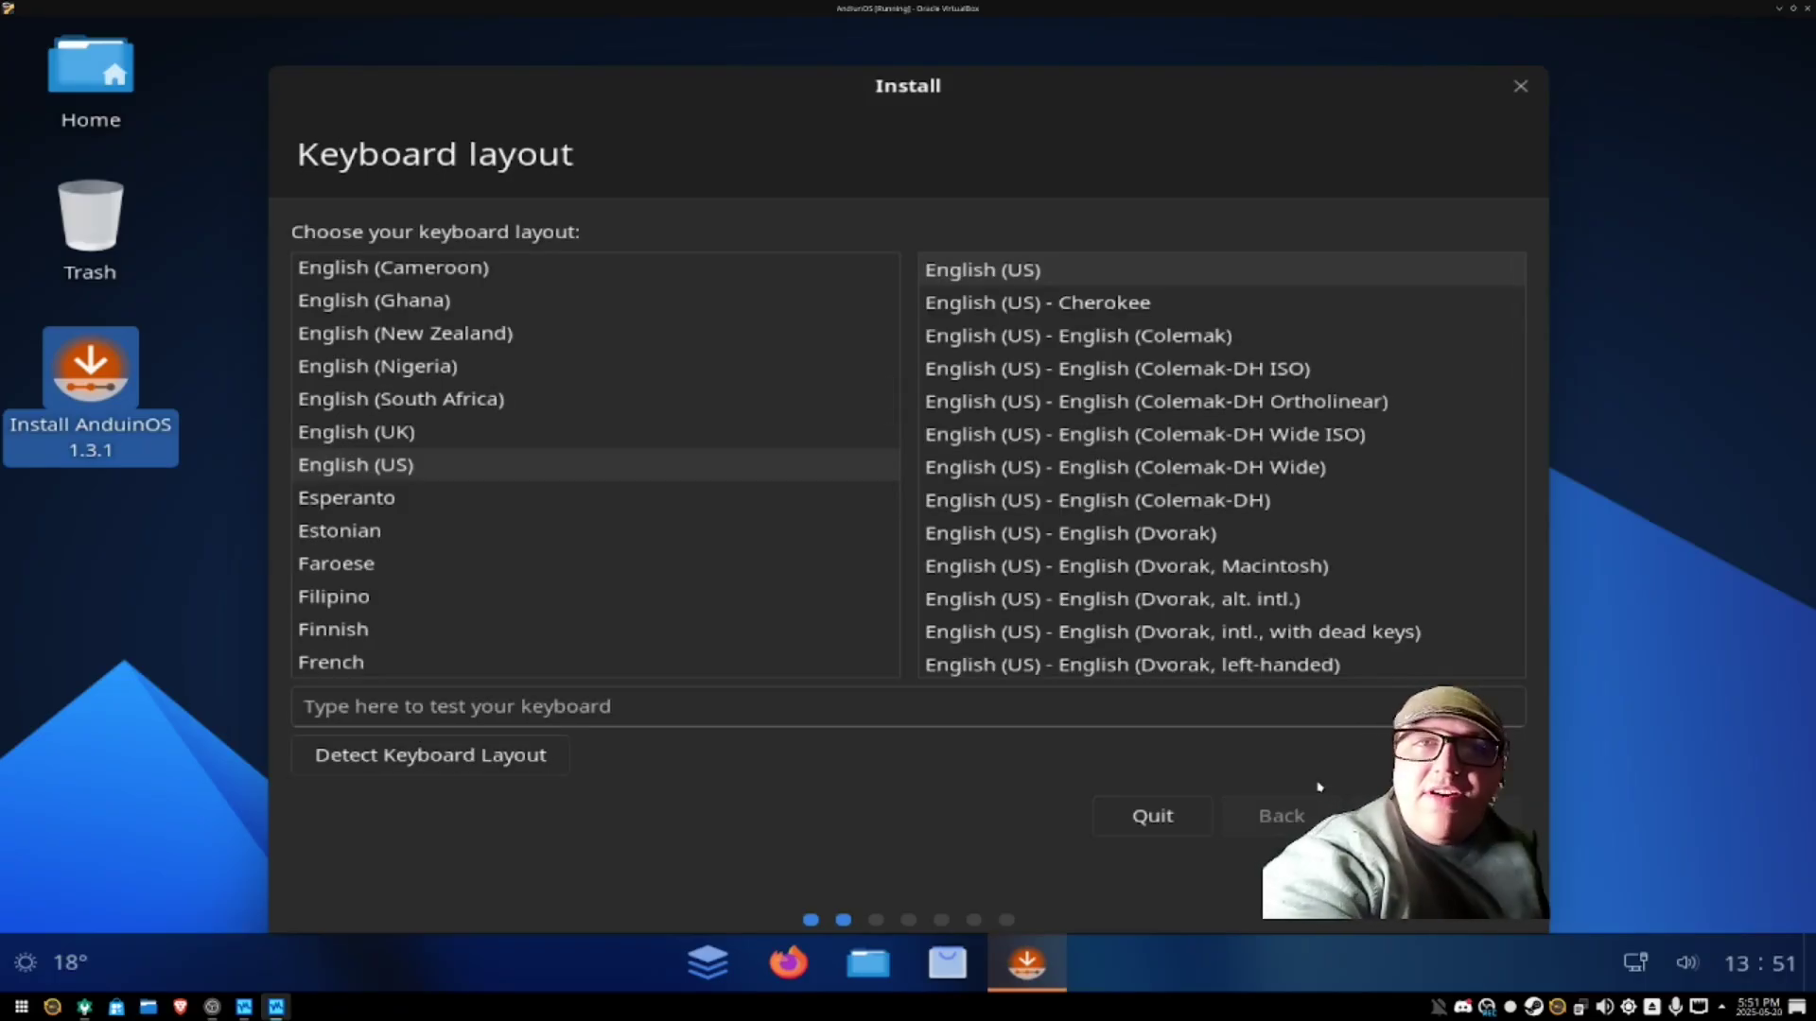
{"action": "key", "text": "Return"}
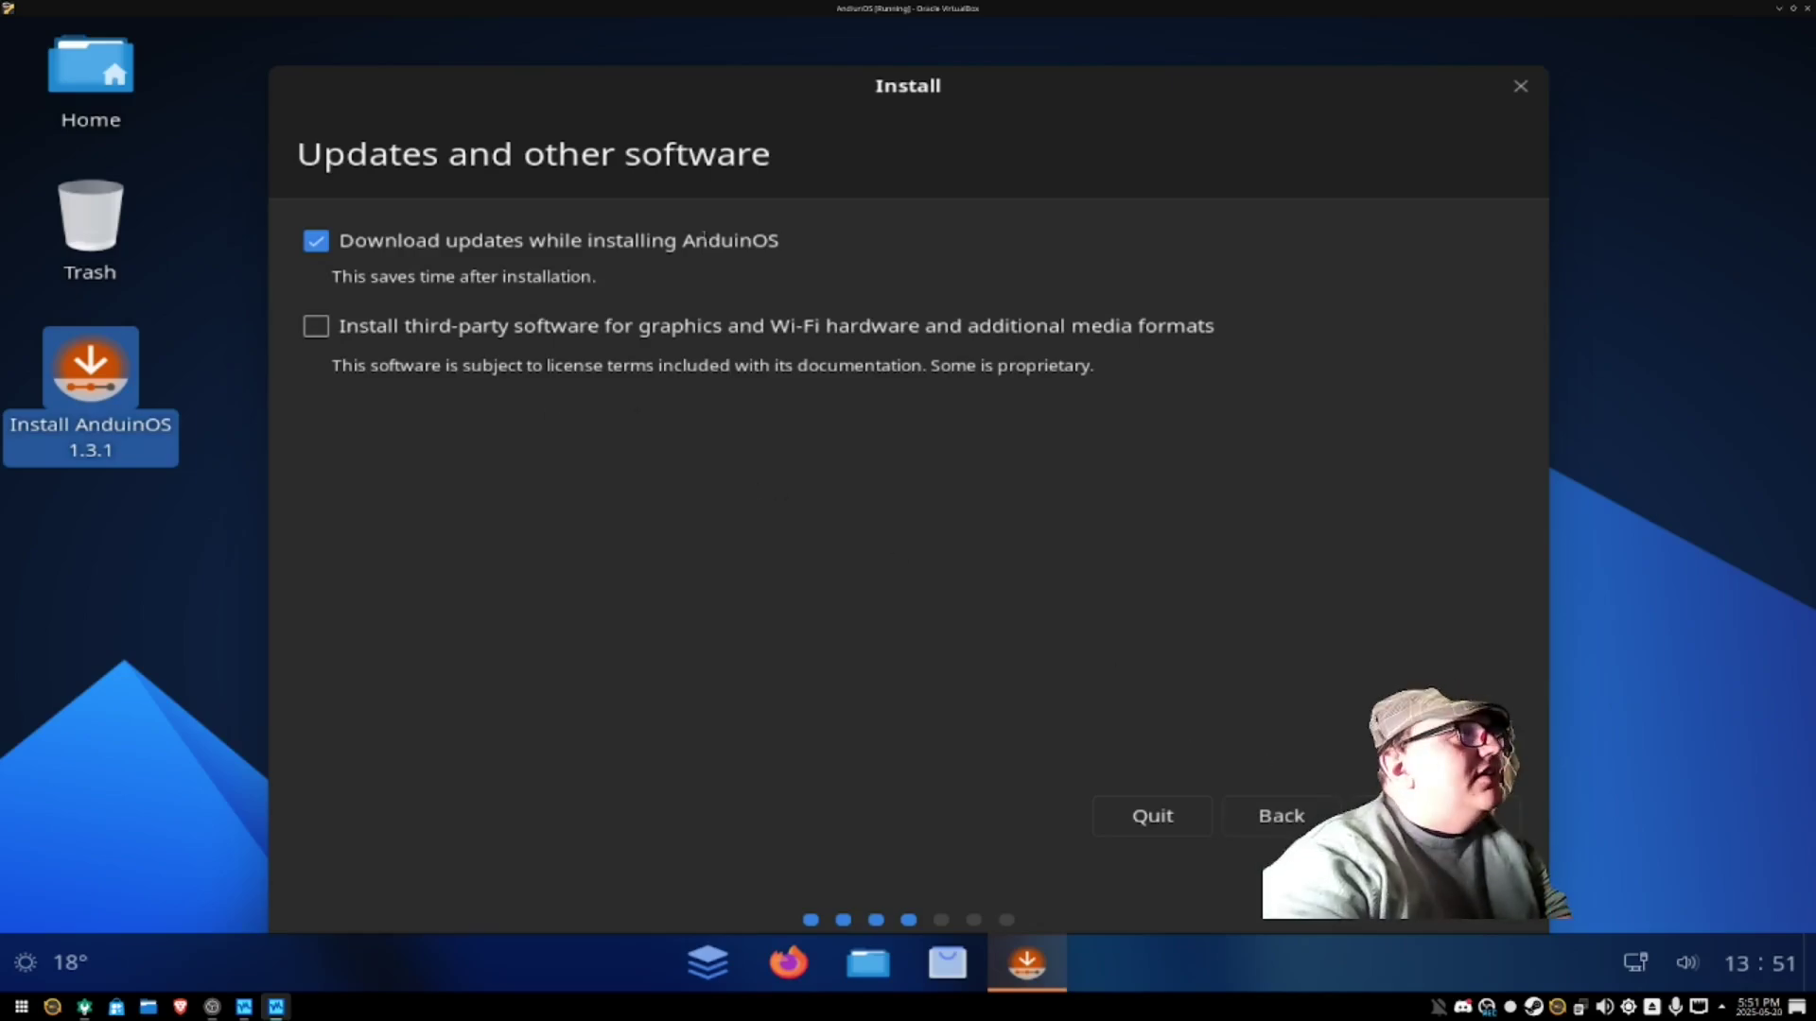
{"action": "left_click", "coordinate": [316, 241]}
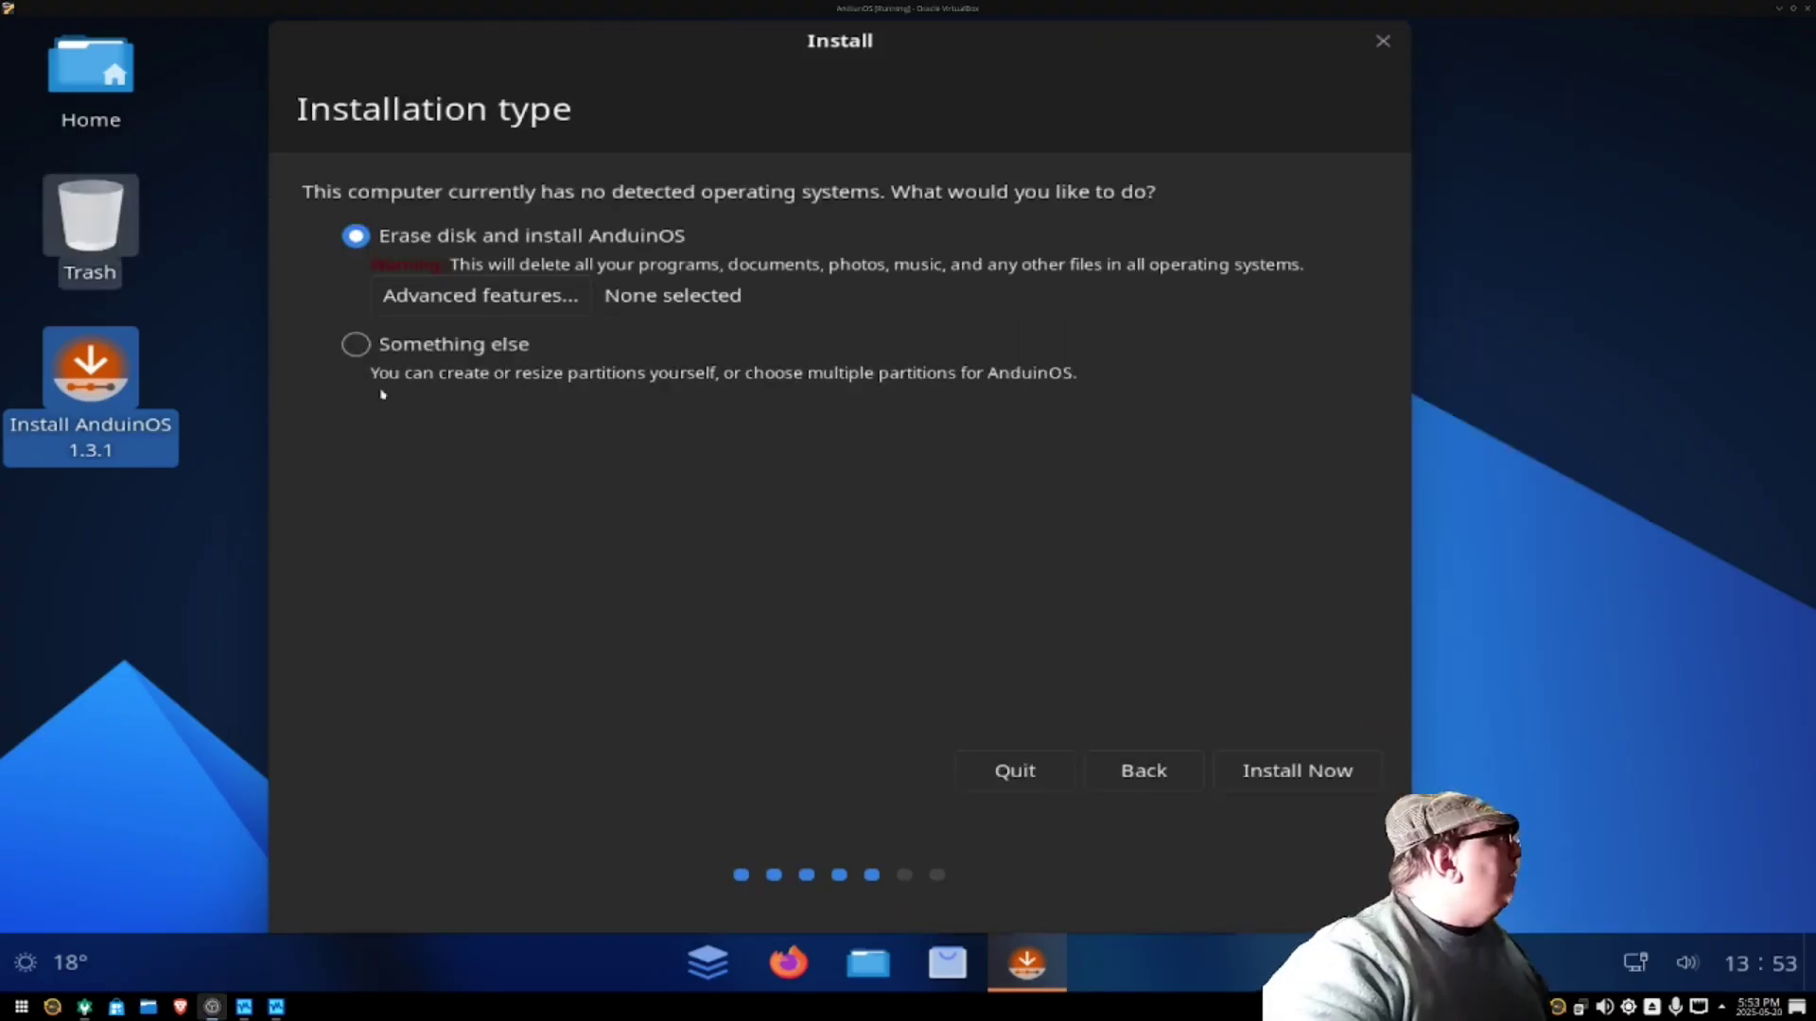
Step: Choose Install Now with 'Erase disk and install AnduinOS' selected
{"action": "left_click", "coordinate": [1294, 766]}
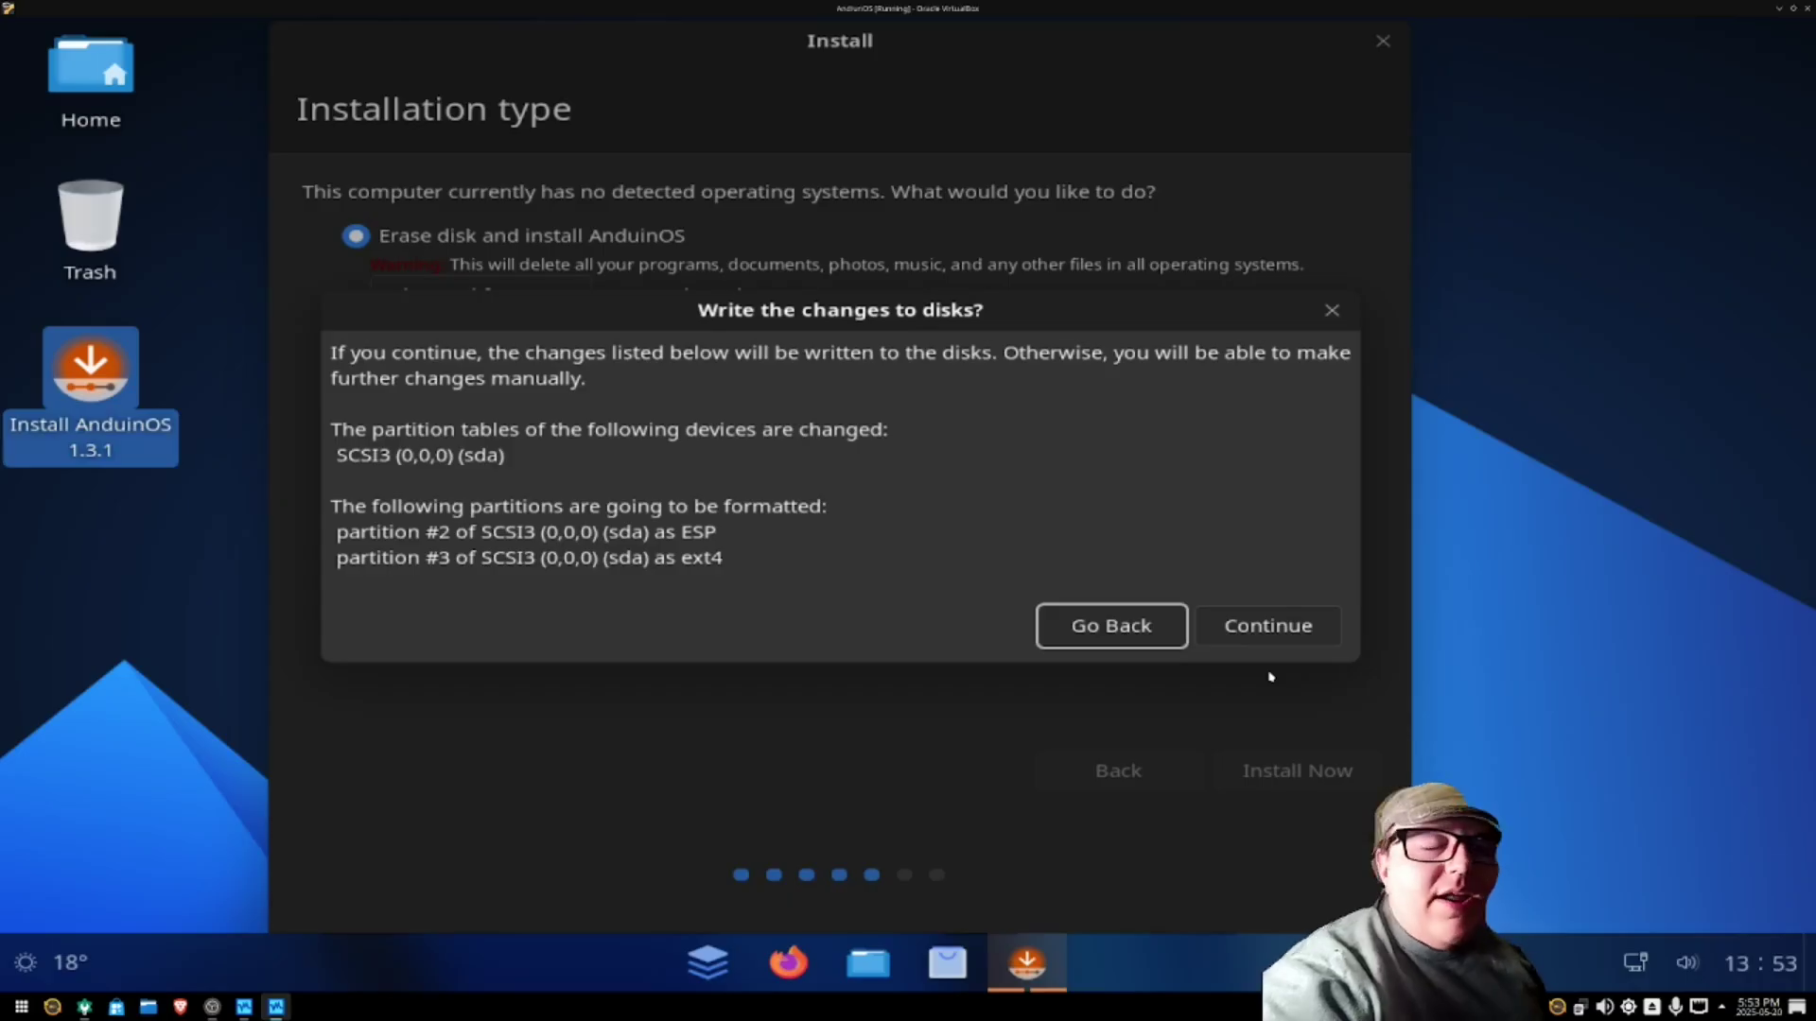
Step: Confirm writing the sda partition changes and let the installer copy its files
{"action": "left_click", "coordinate": [1283, 627]}
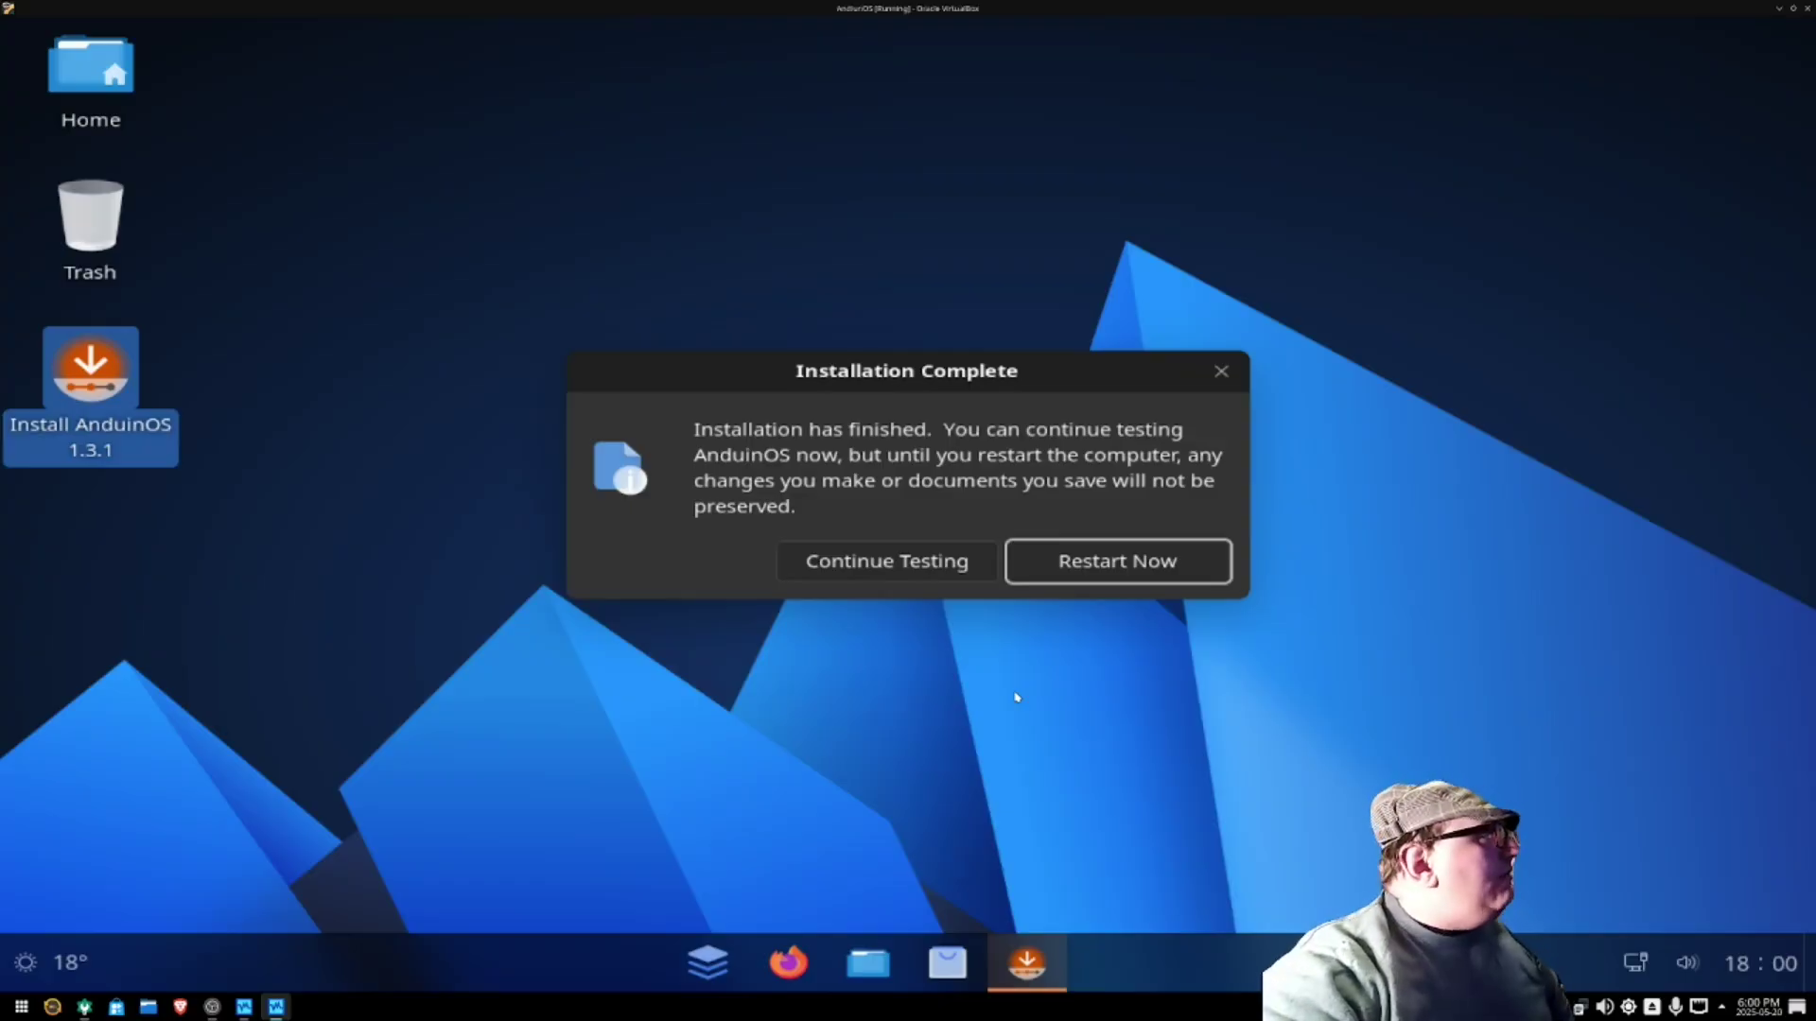
Step: Choose Restart Now in the Installation Complete dialog to boot the installed system
{"action": "left_click", "coordinate": [1104, 577]}
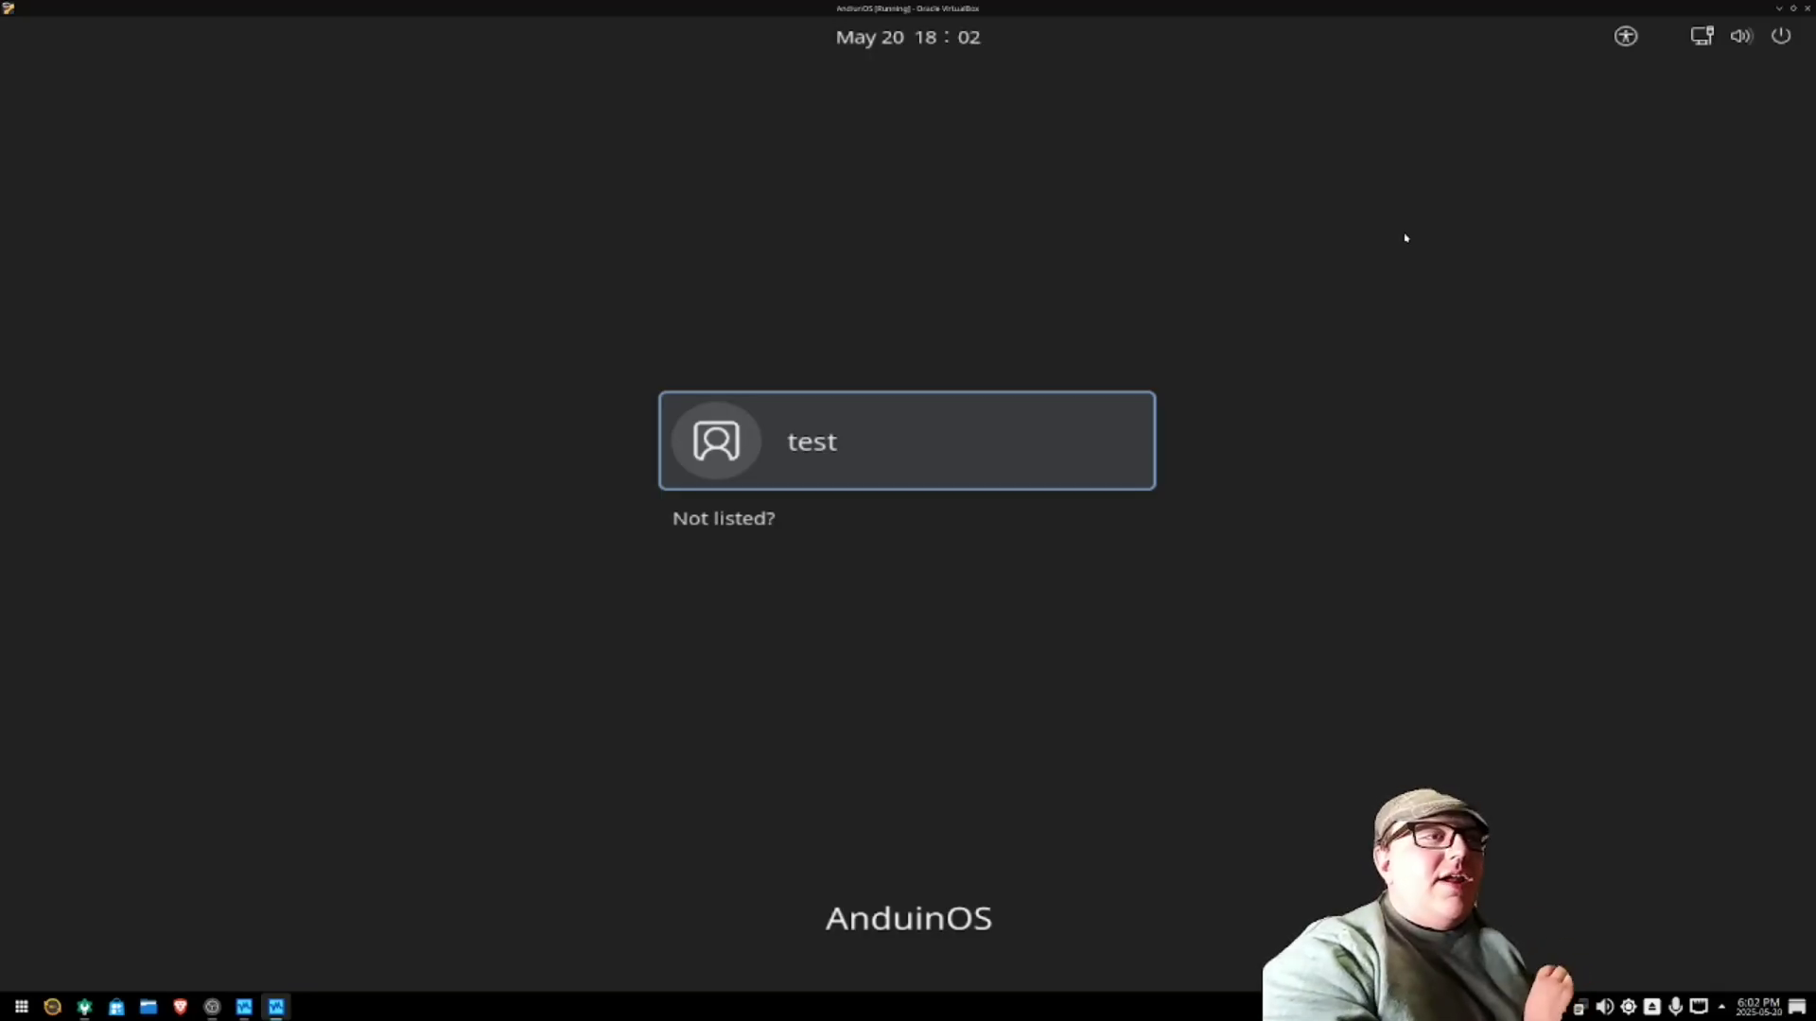
Step: Sign in as the single user account listed on the login screen
{"action": "left_click", "coordinate": [997, 429]}
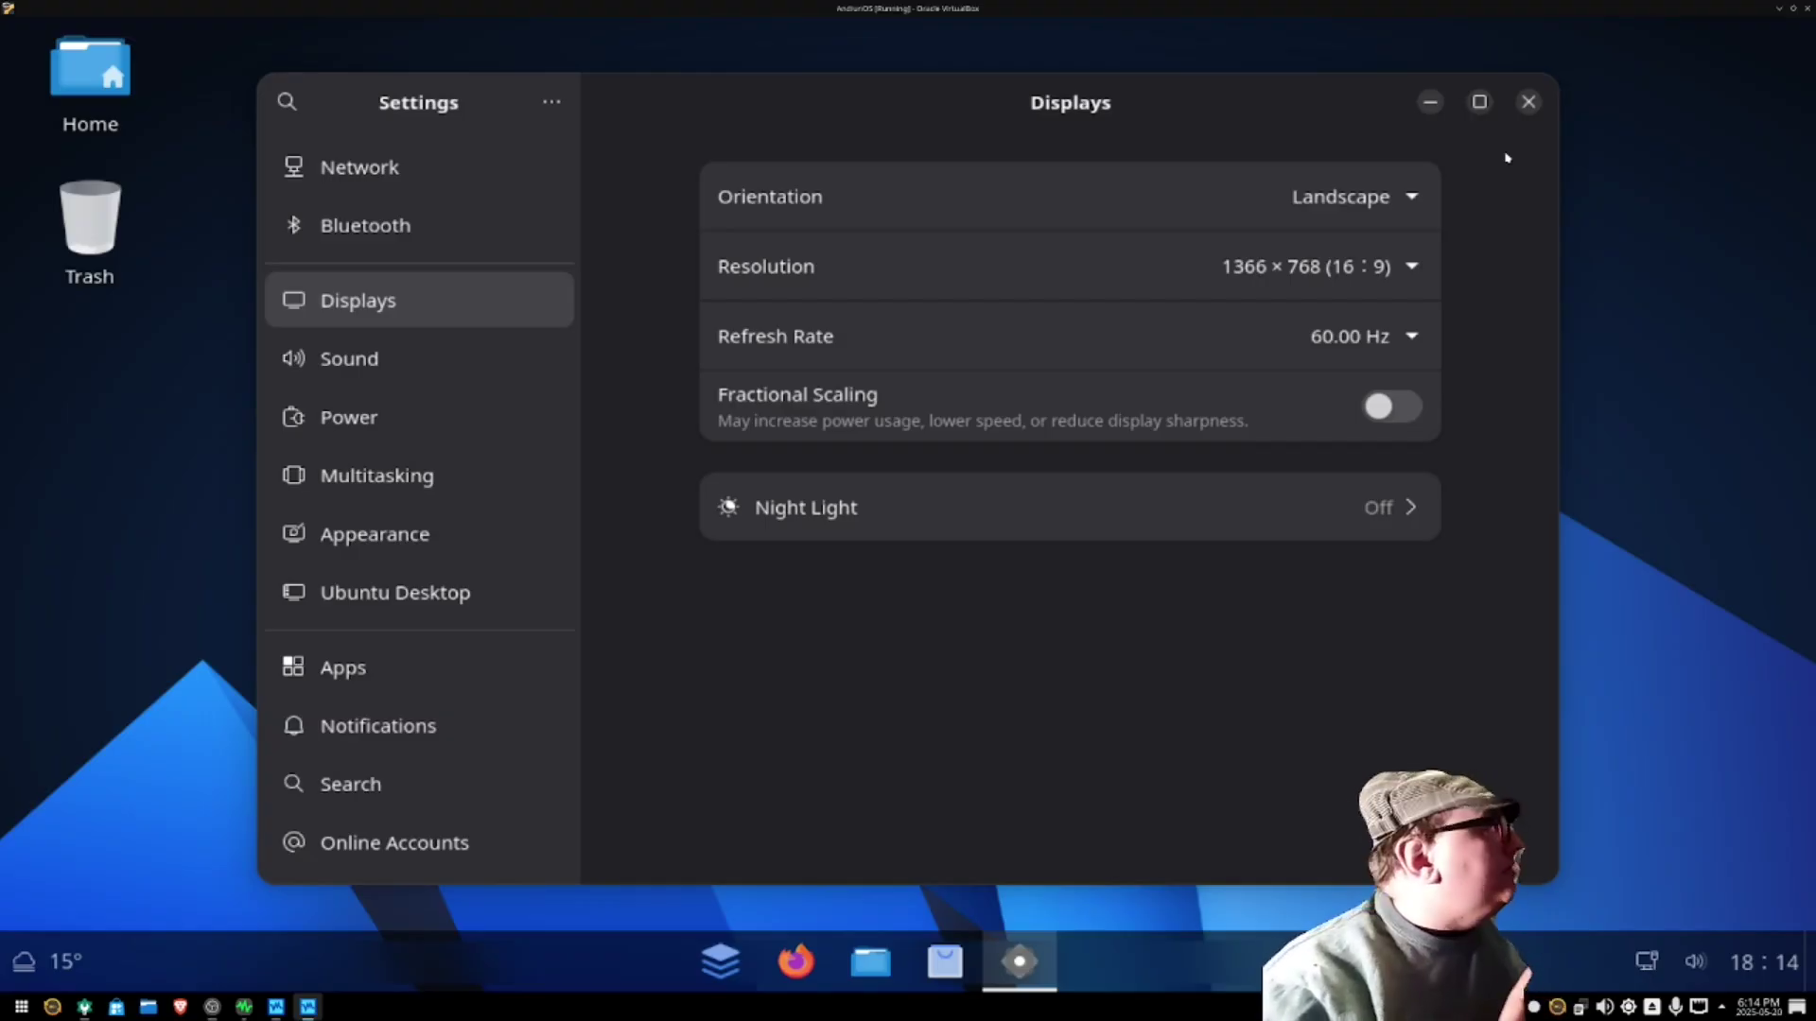
Step: Close the Settings window showing the Displays page
{"action": "left_click", "coordinate": [1528, 101]}
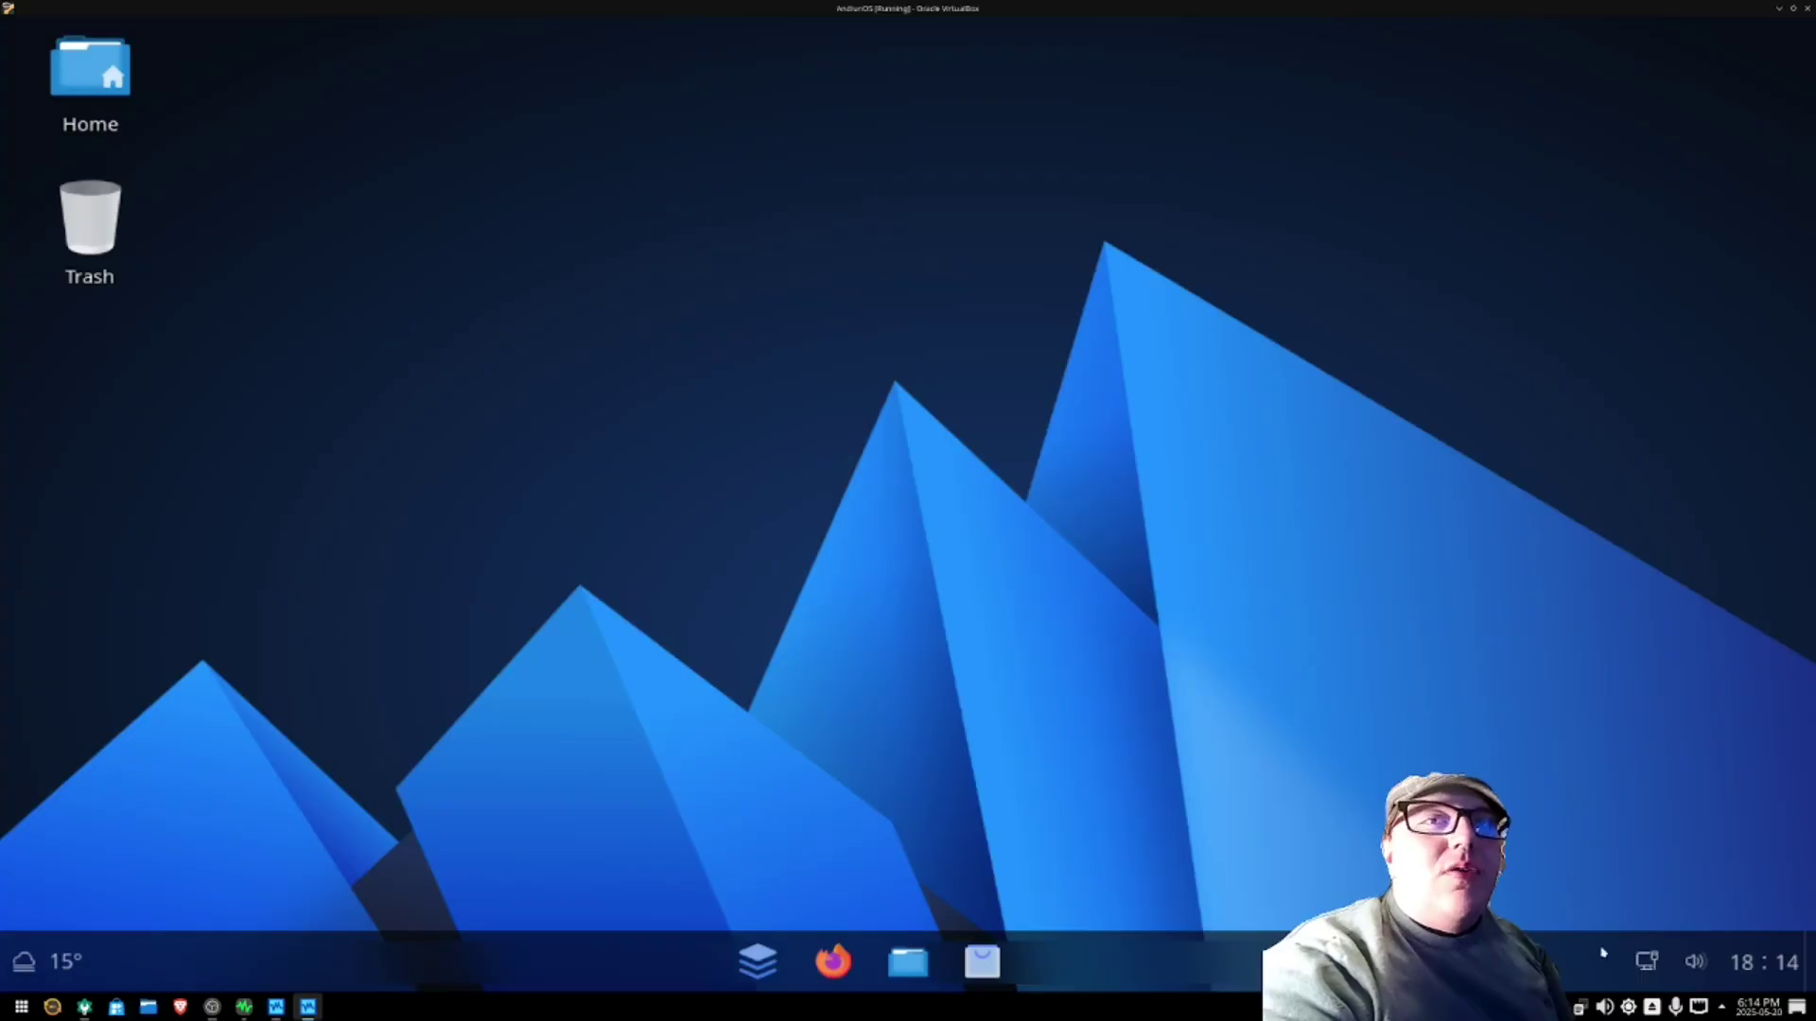
Step: Turn off Dark Style in Quick Settings, then dismiss the panel
{"action": "left_click", "coordinate": [1657, 977]}
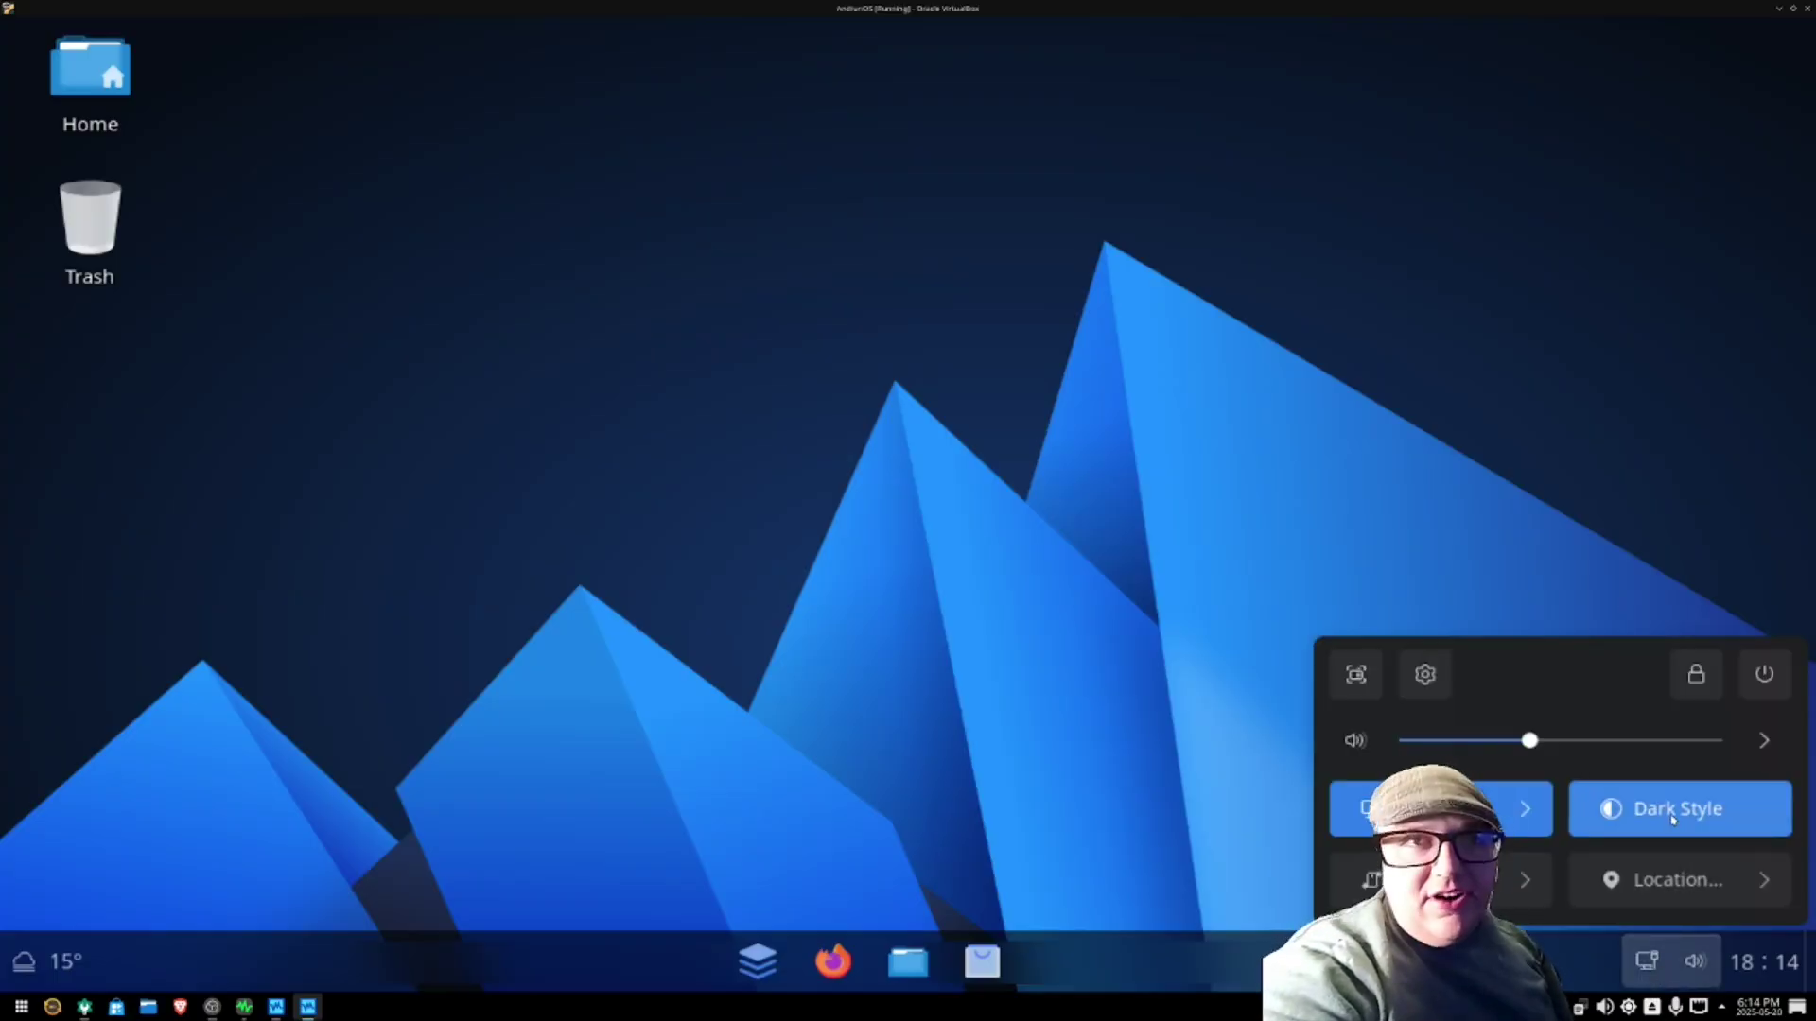
{"action": "left_click", "coordinate": [1672, 819]}
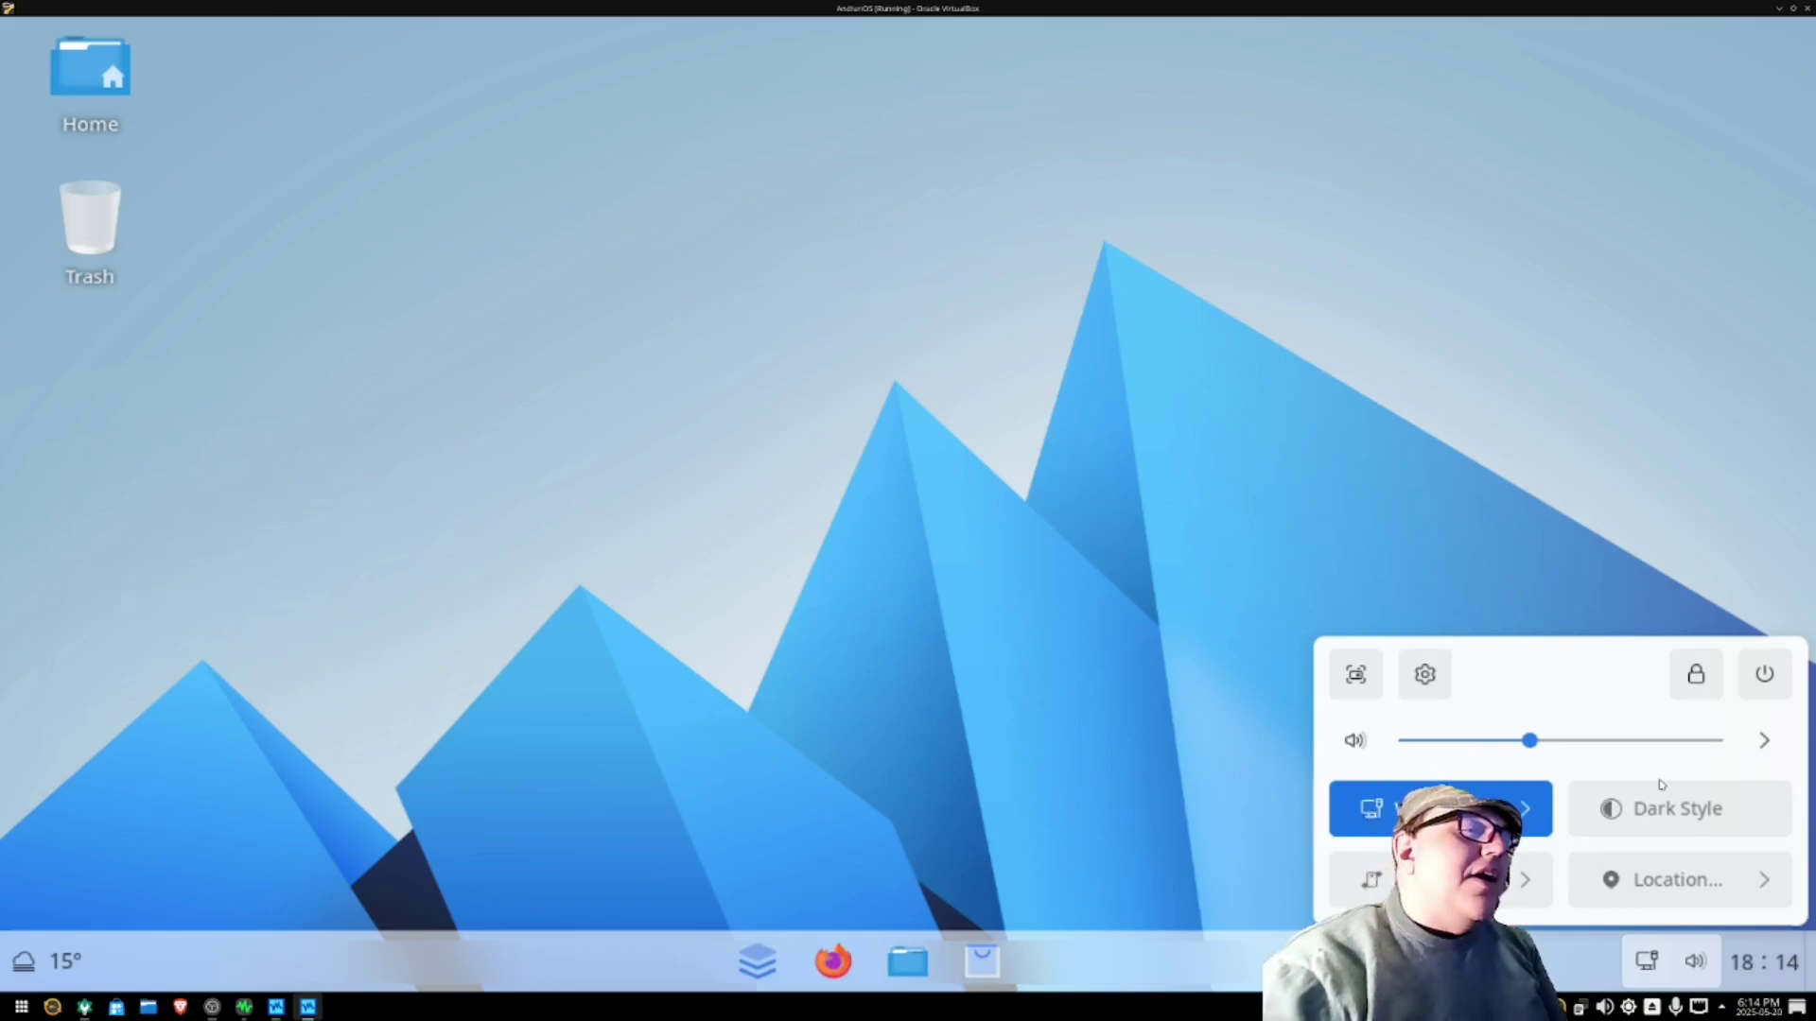
{"action": "key", "text": "Escape"}
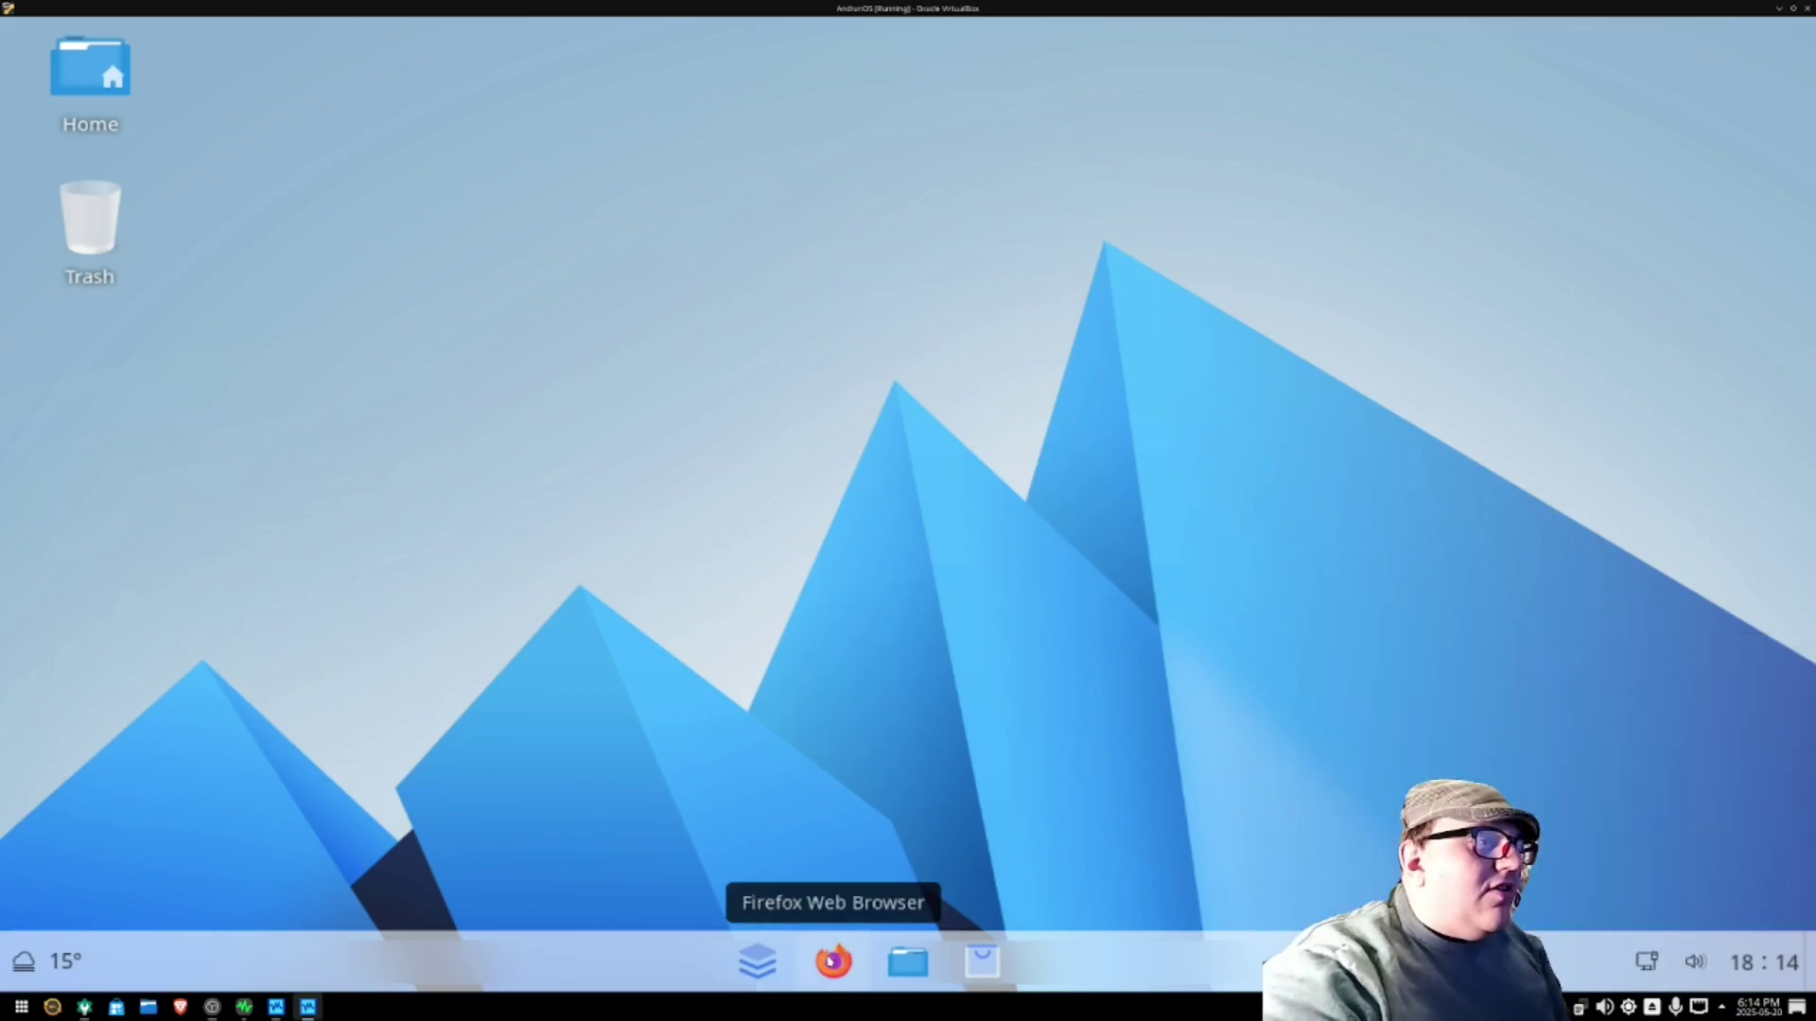
Step: Open Firefox on a New Tab, turn Dark Style back on, then minimise Firefox
{"action": "left_click", "coordinate": [832, 961]}
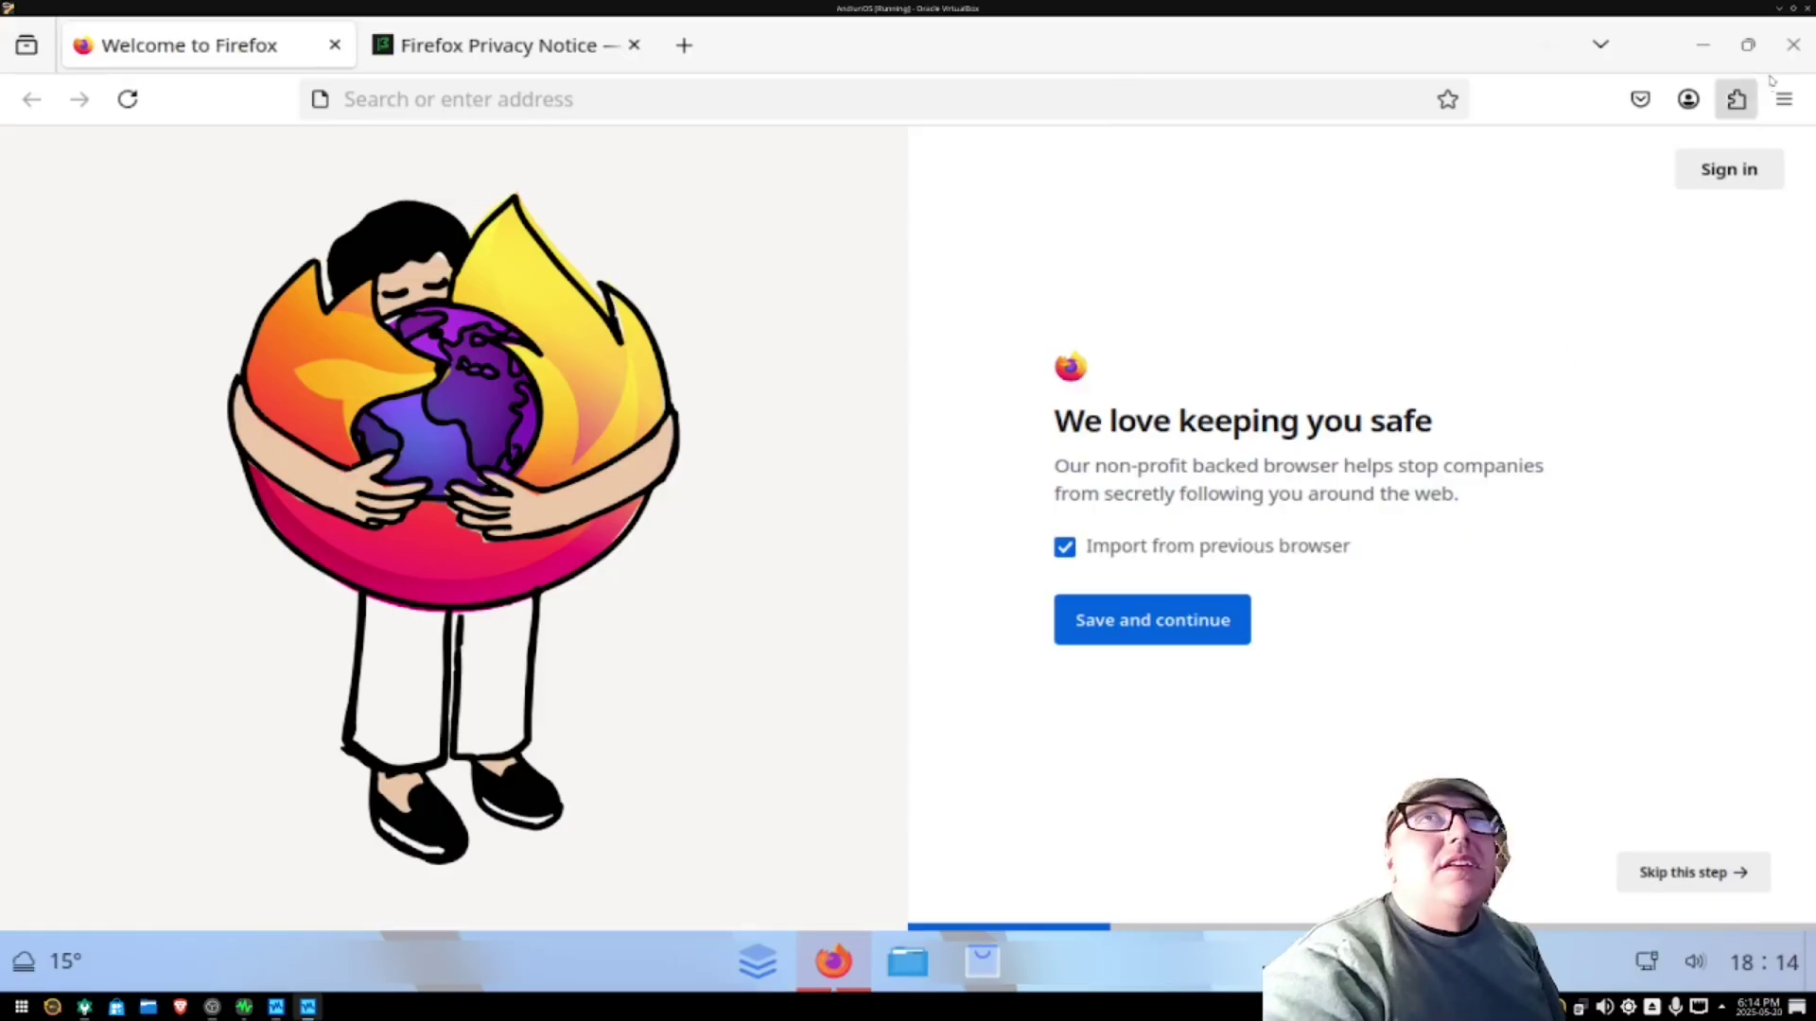
{"action": "left_click", "coordinate": [1791, 45]}
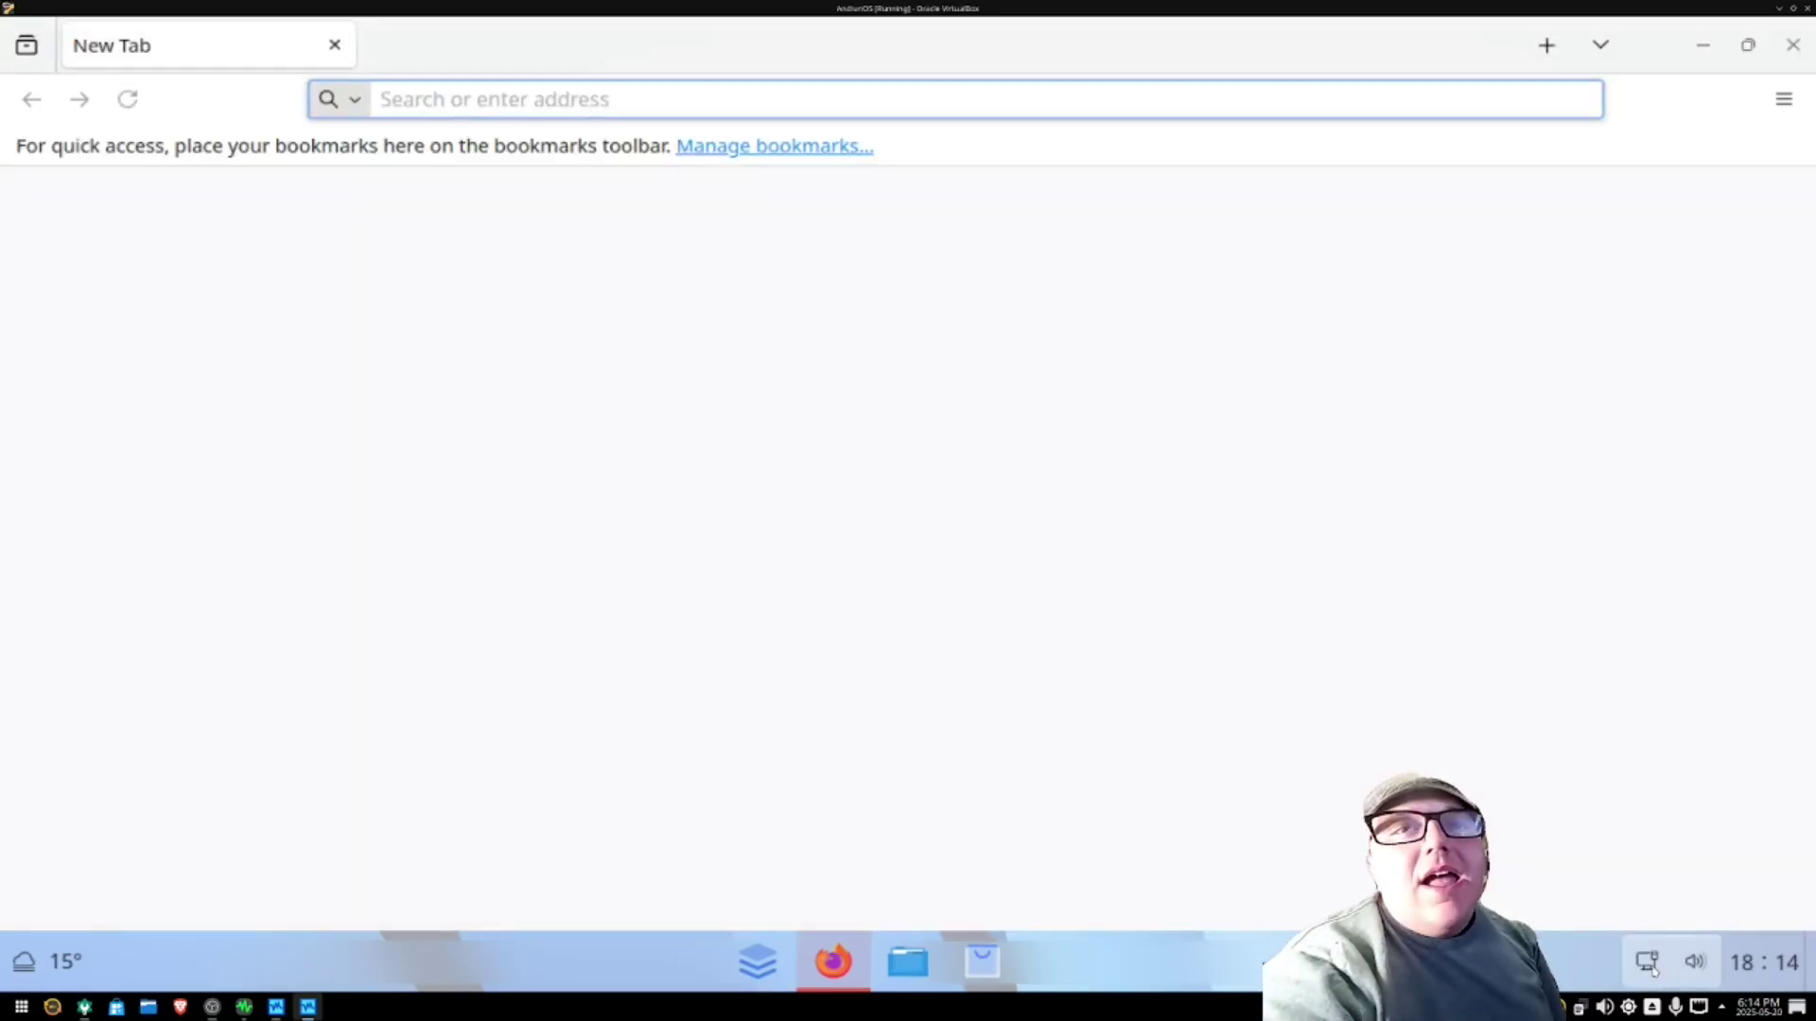
{"action": "left_click", "coordinate": [1650, 965]}
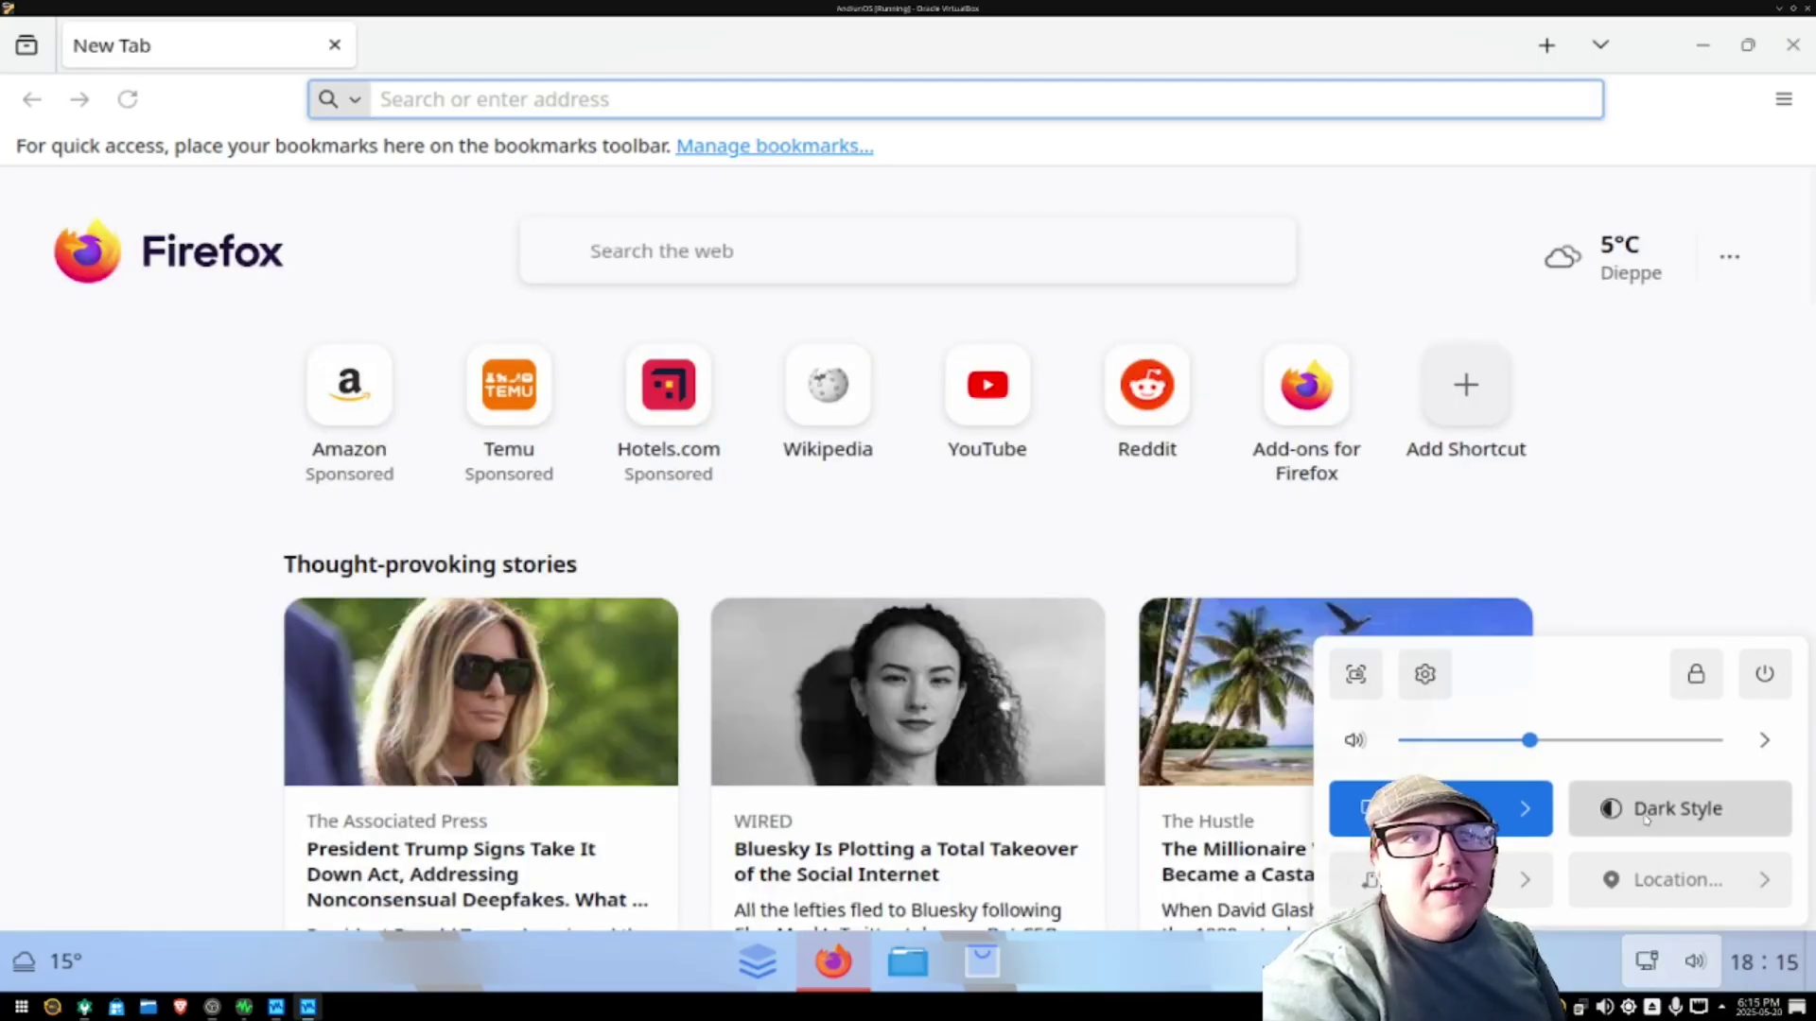
{"action": "left_click", "coordinate": [1669, 808]}
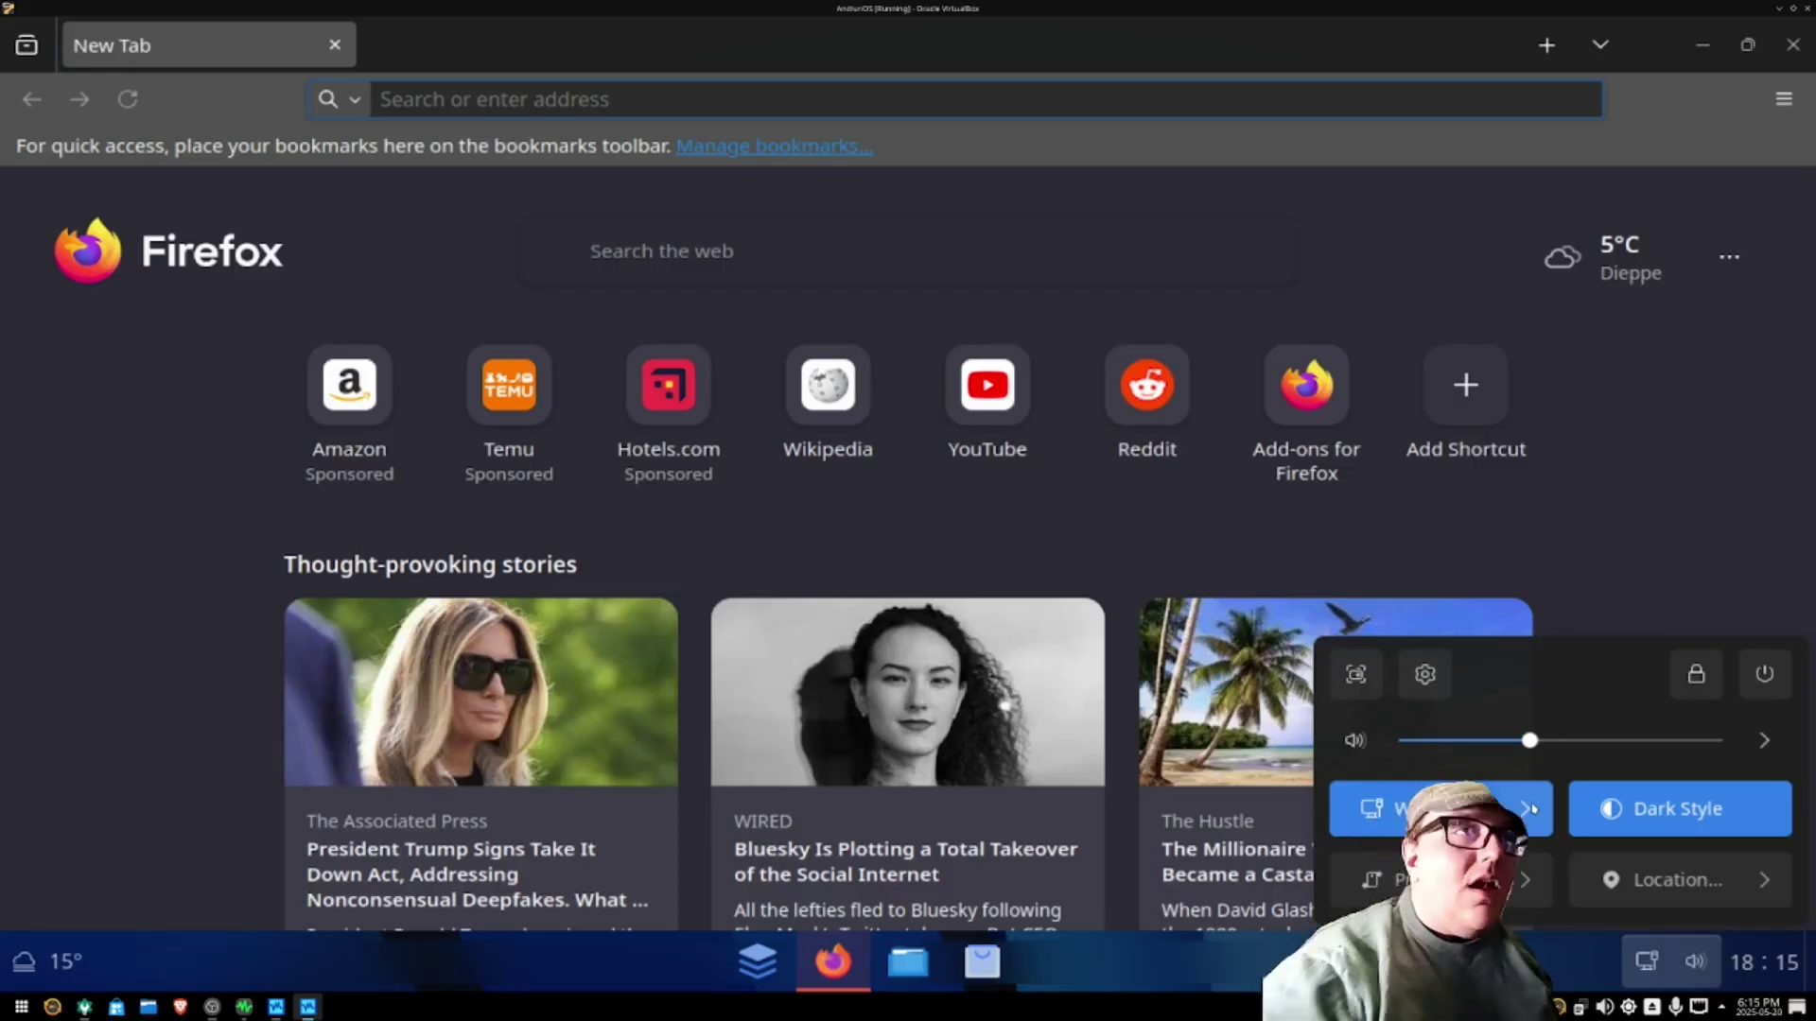
{"action": "left_click", "coordinate": [1721, 55]}
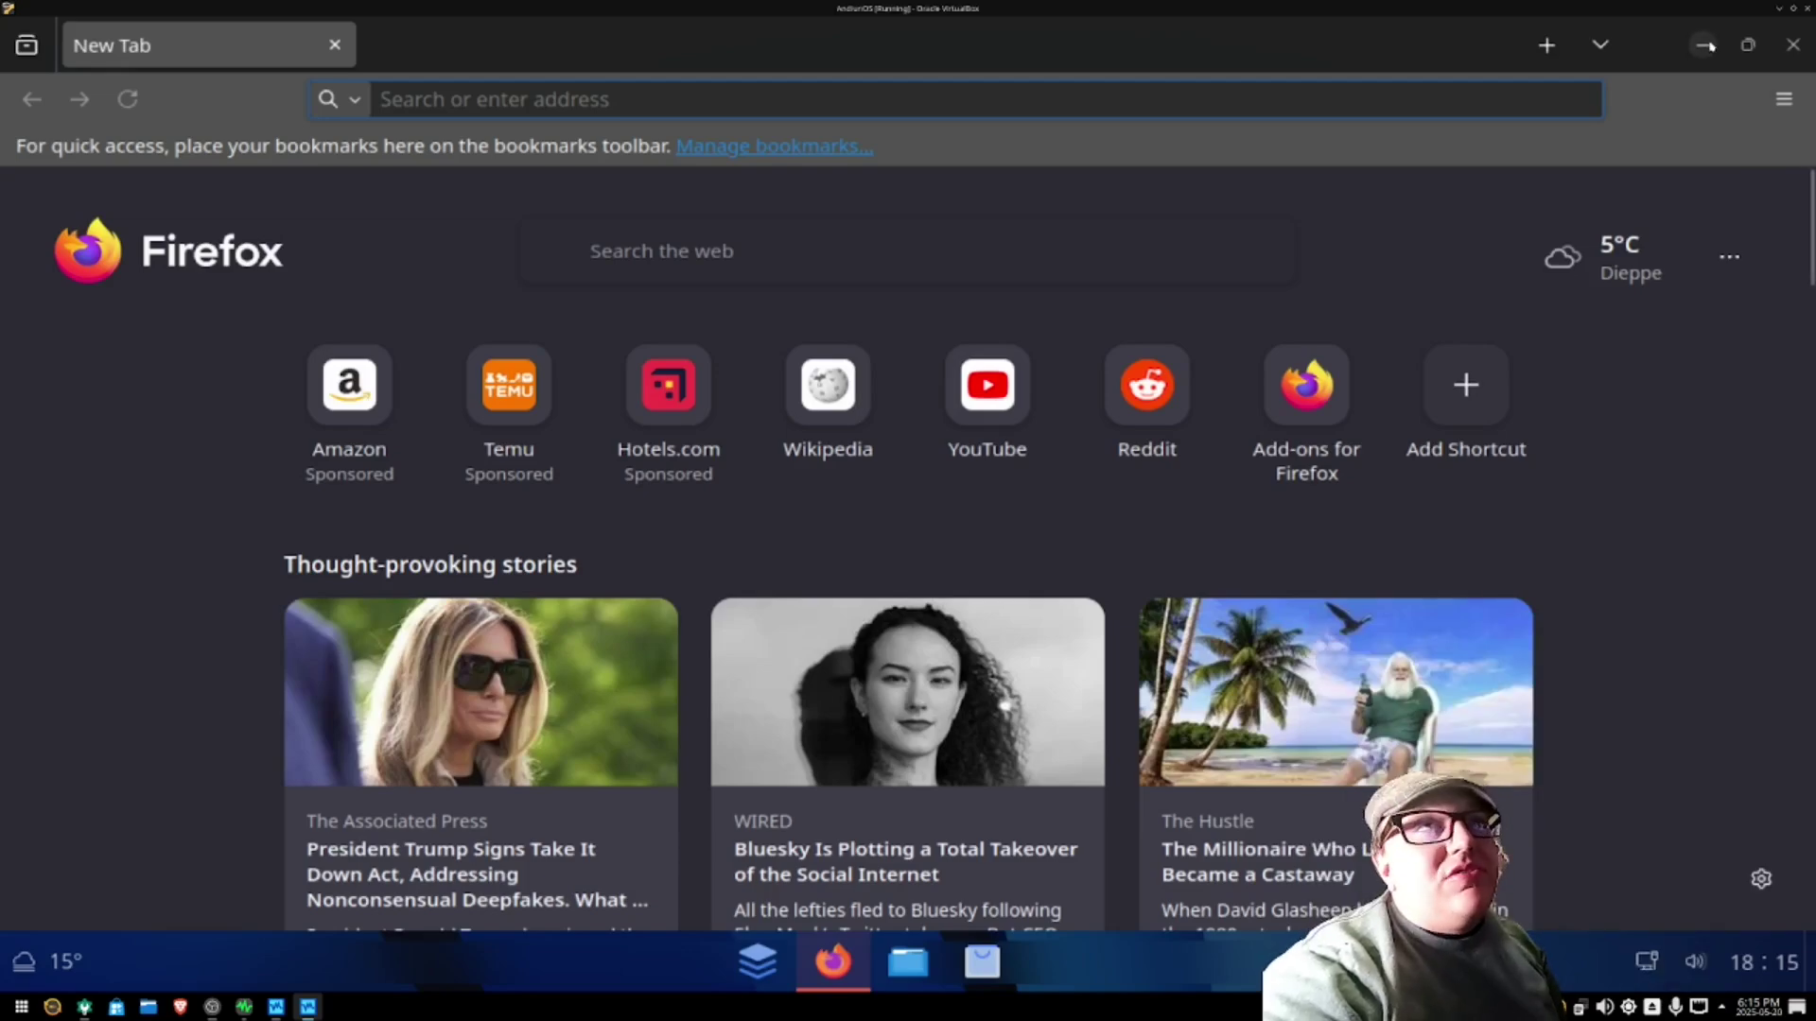
{"action": "left_click", "coordinate": [1705, 45]}
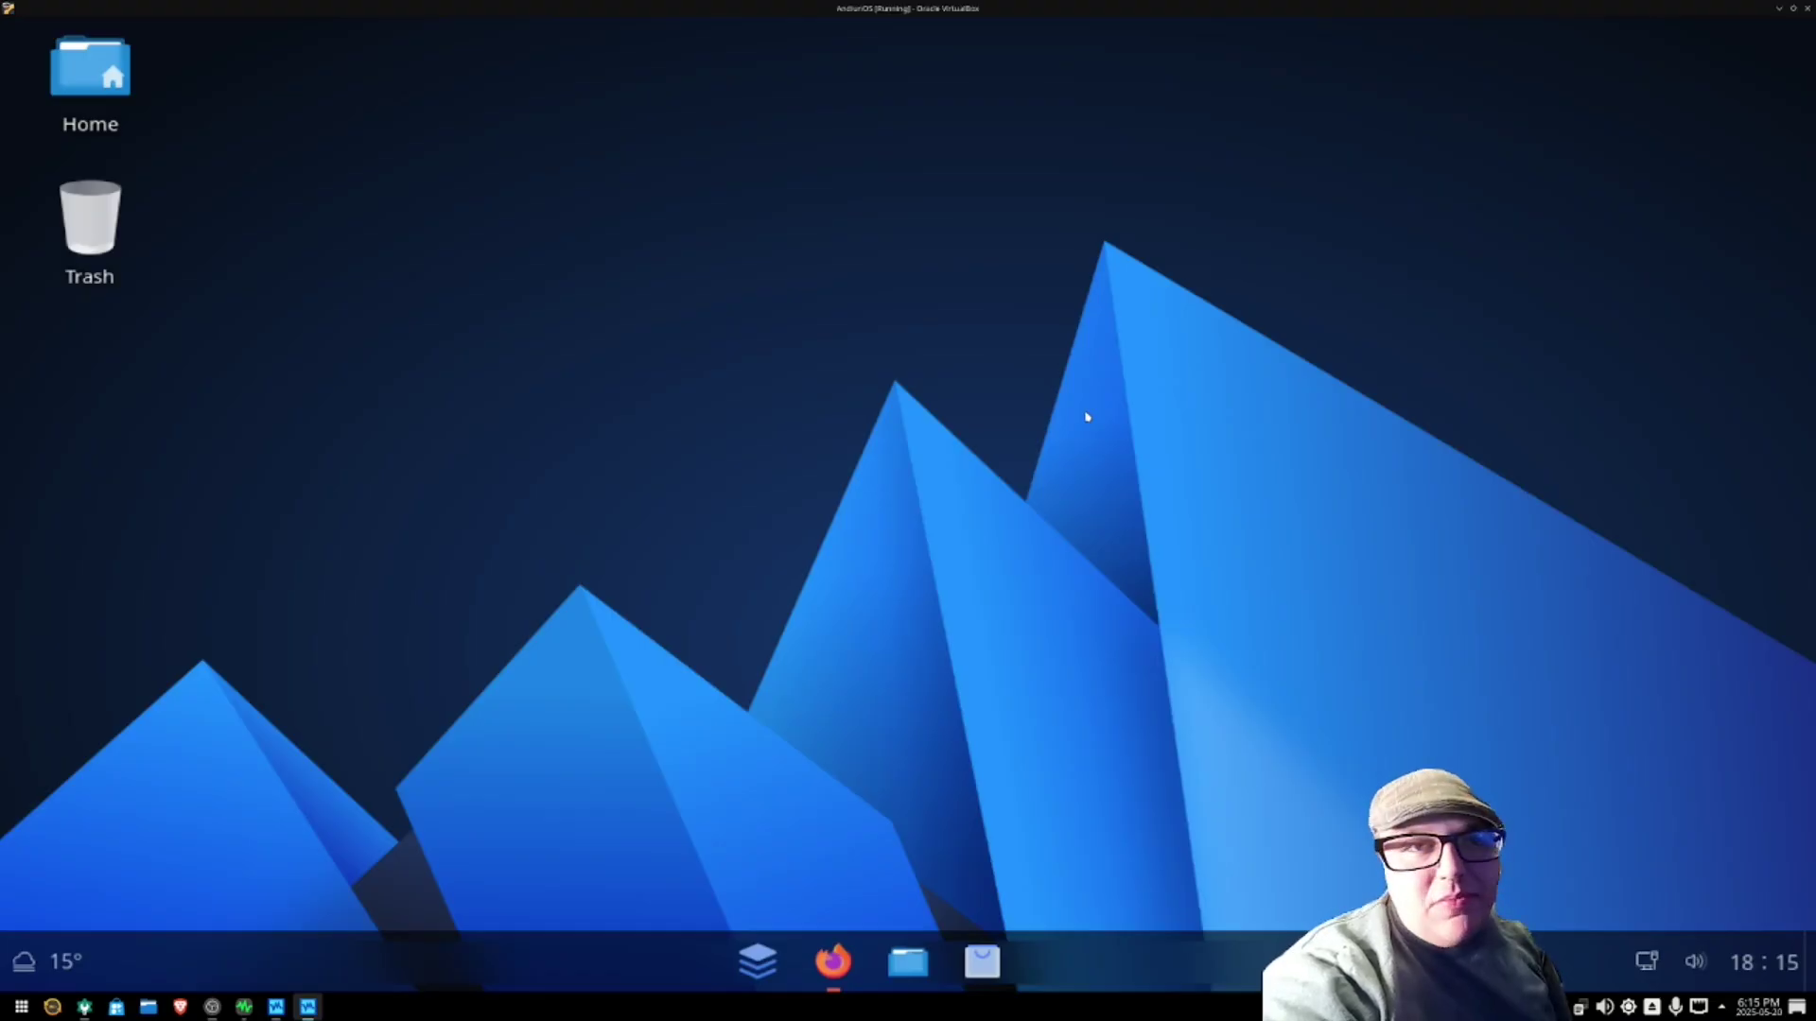
{"action": "left_click", "coordinate": [743, 971]}
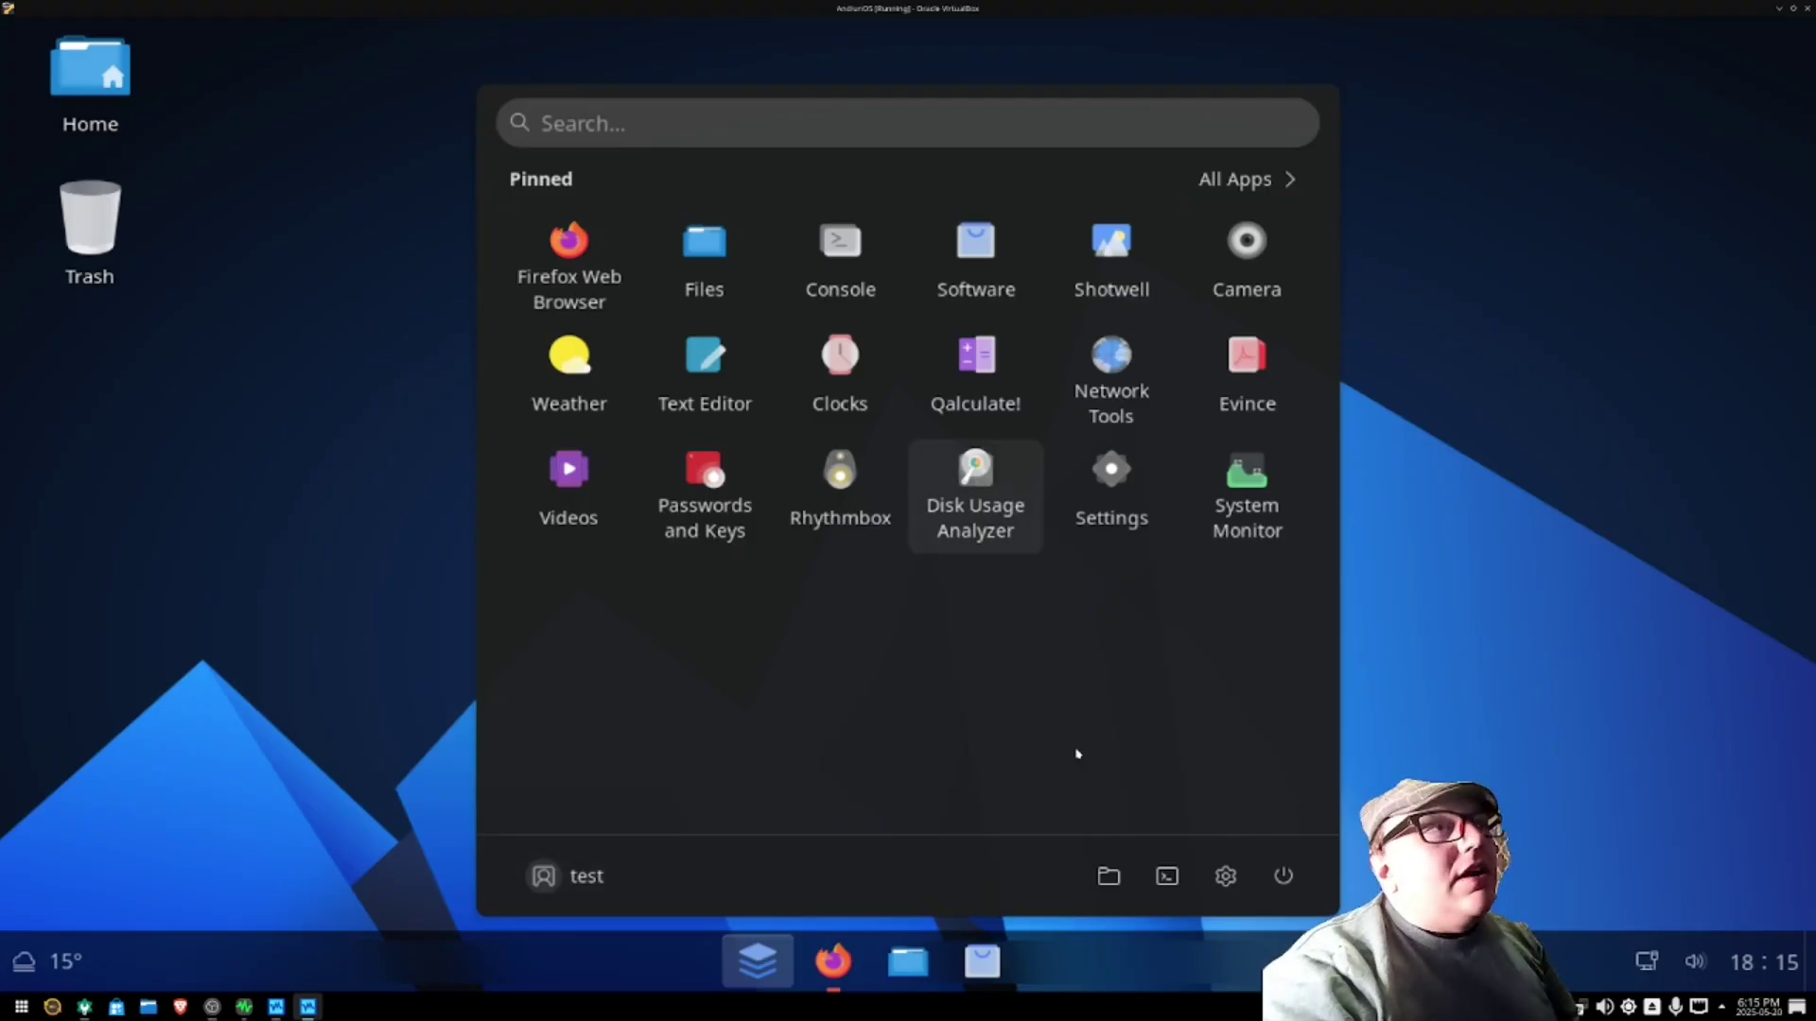
{"action": "left_click", "coordinate": [1224, 876]}
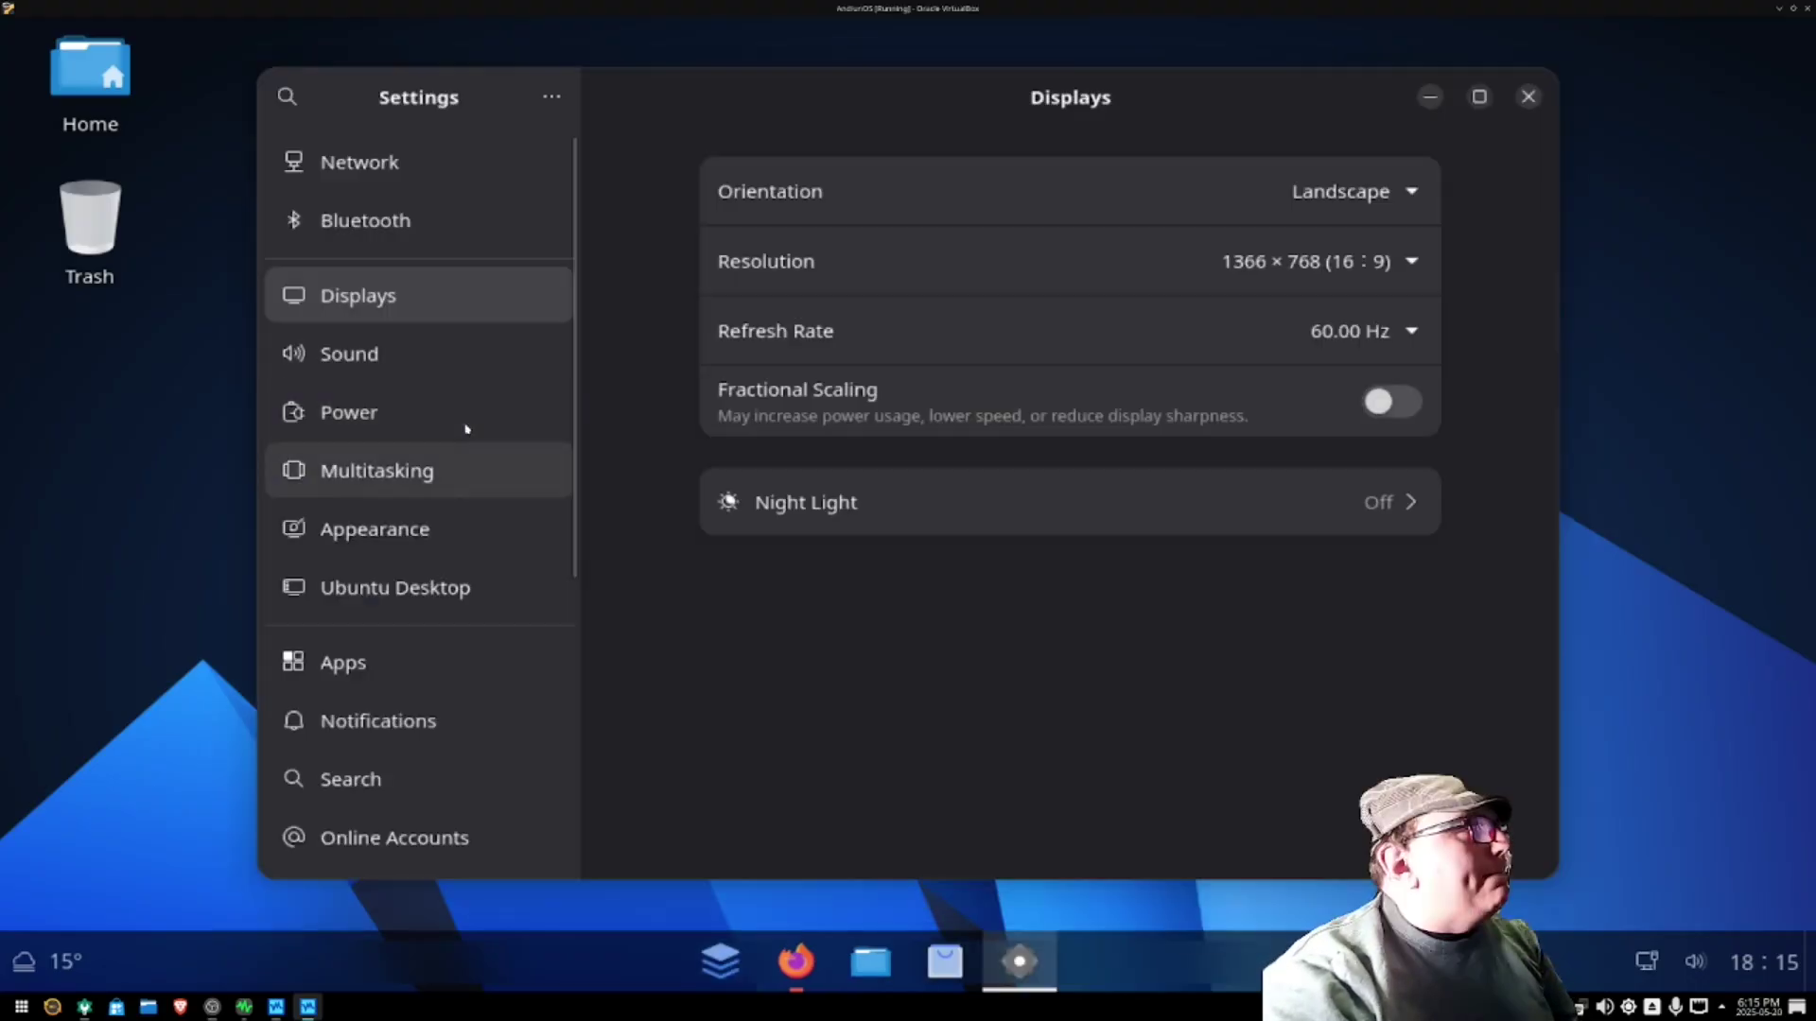
{"action": "left_click", "coordinate": [446, 422]}
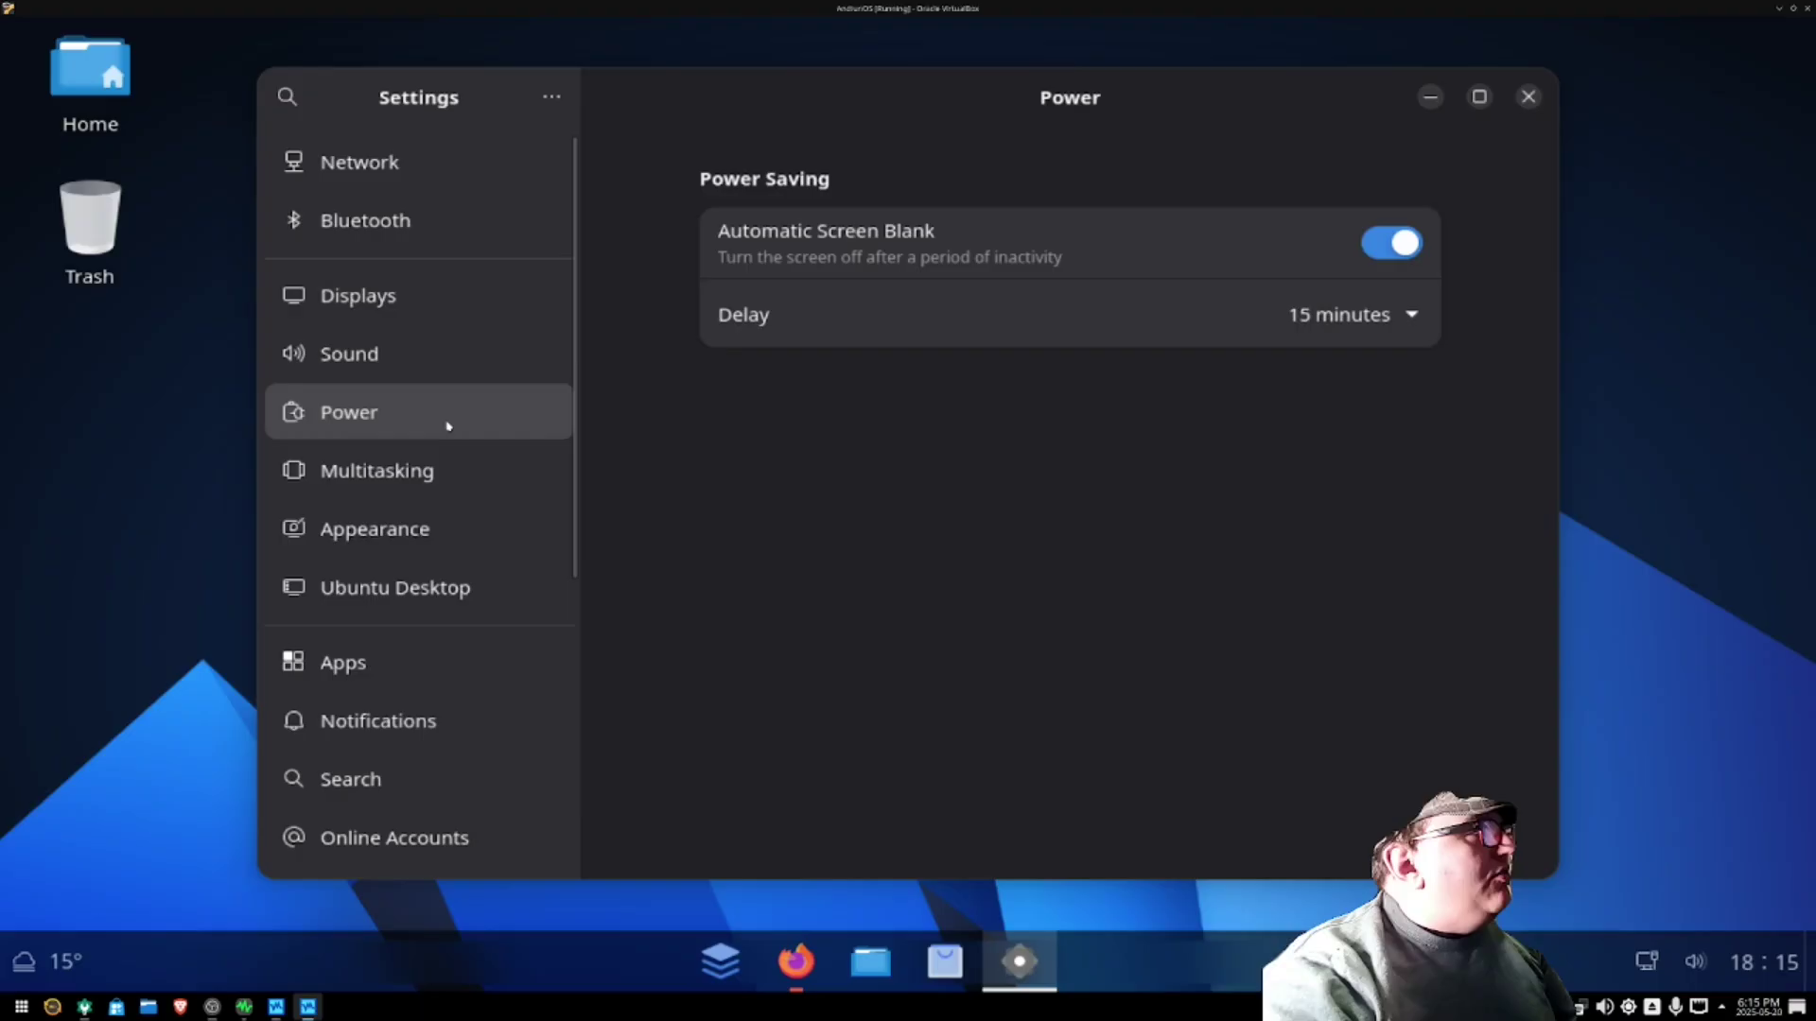
{"action": "left_click", "coordinate": [440, 484]}
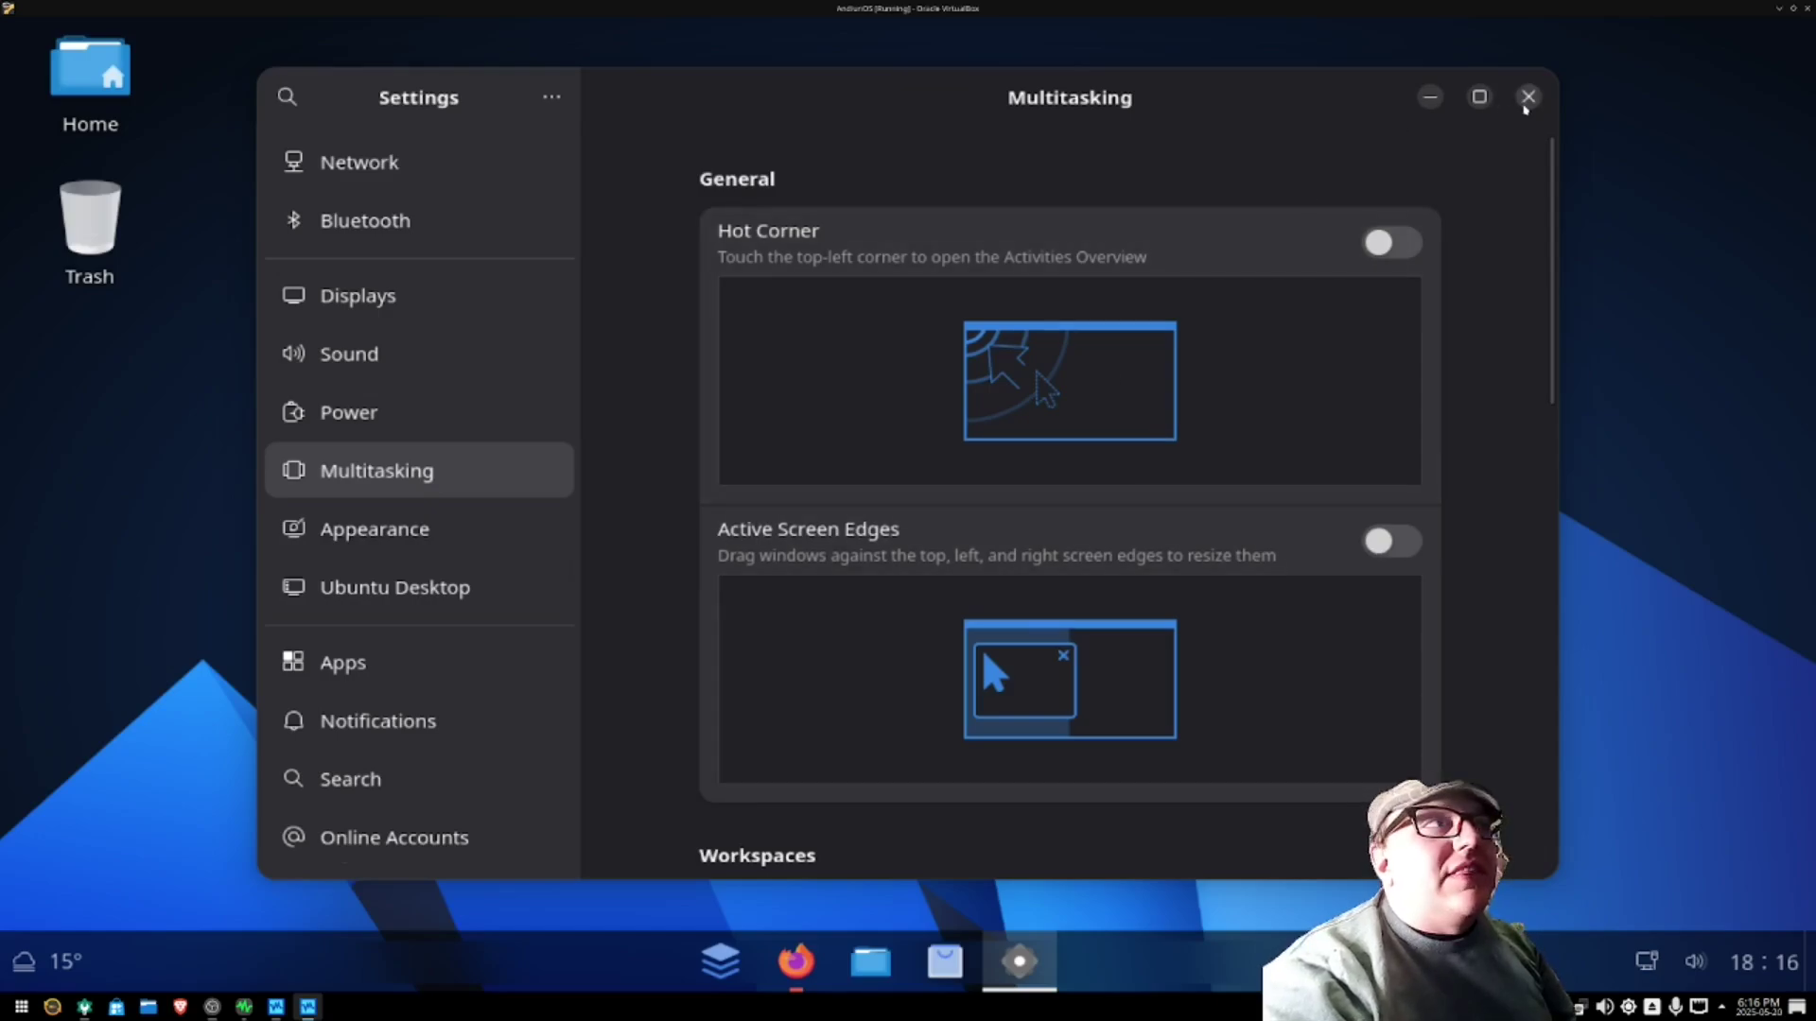
{"action": "left_click", "coordinate": [1526, 99]}
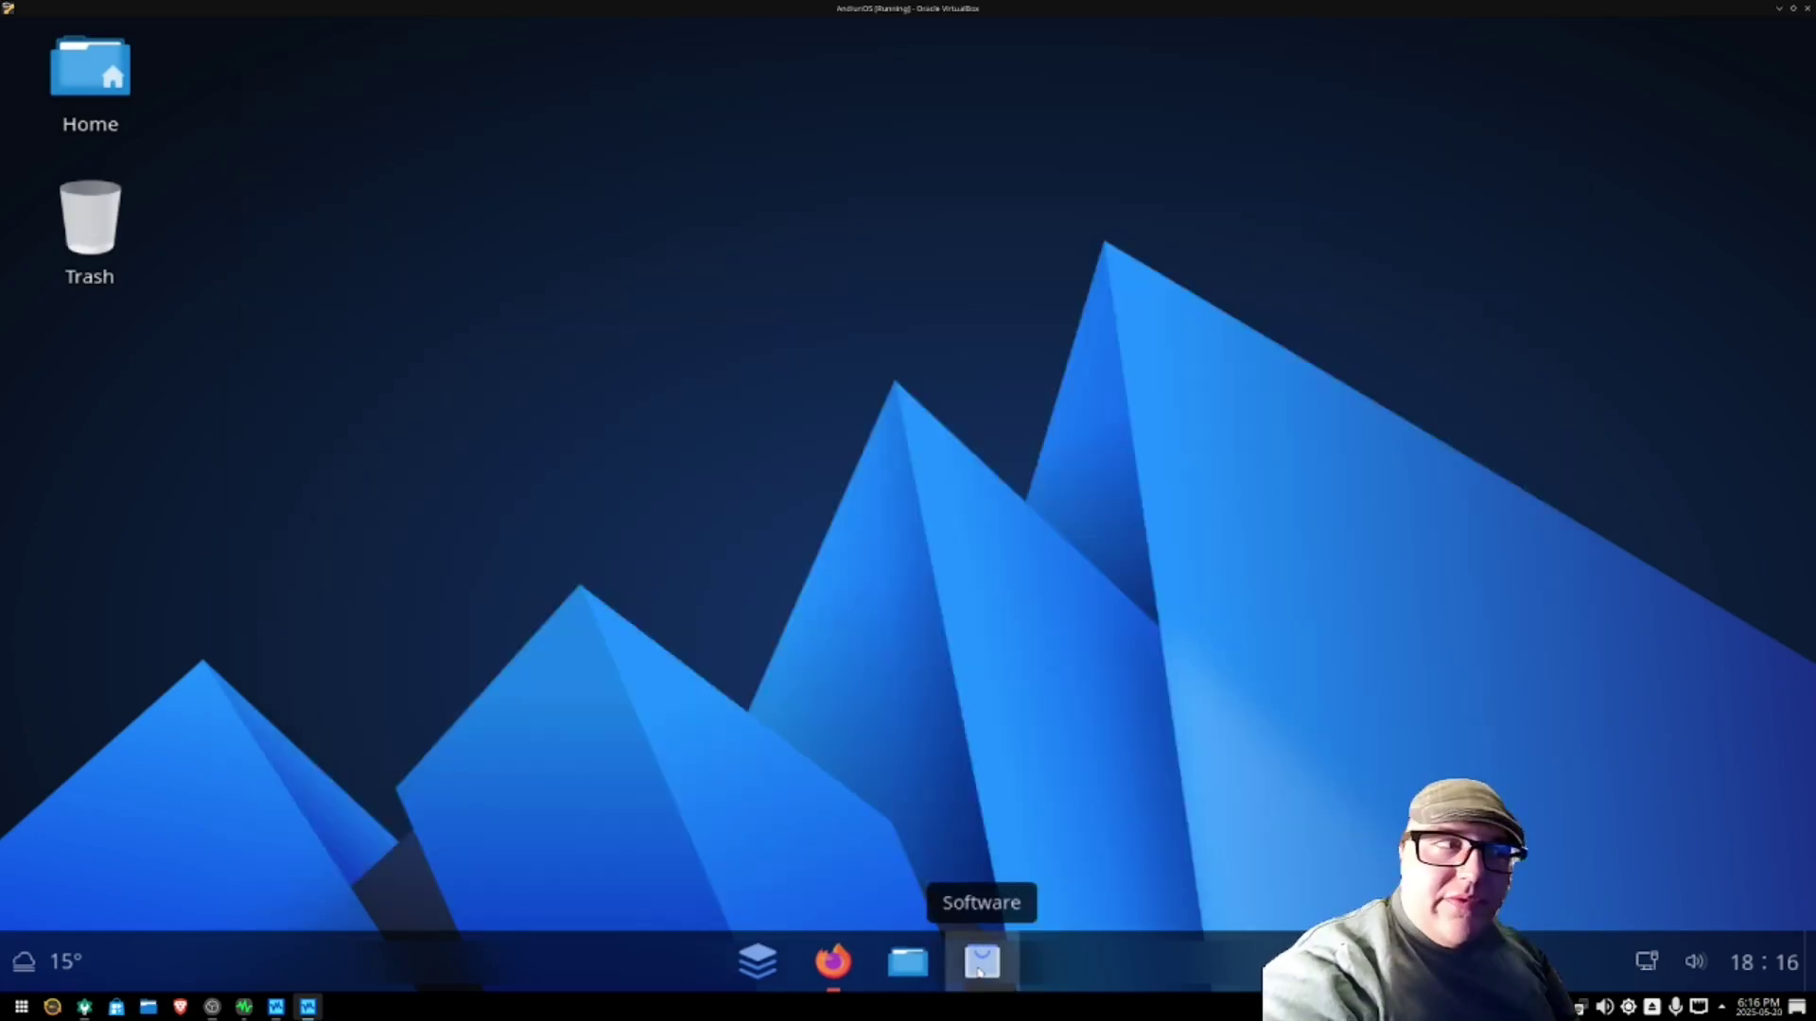
Step: Launch GNOME Software and scroll through its Explore categories and Editor's Choice apps
{"action": "left_click", "coordinate": [982, 961]}
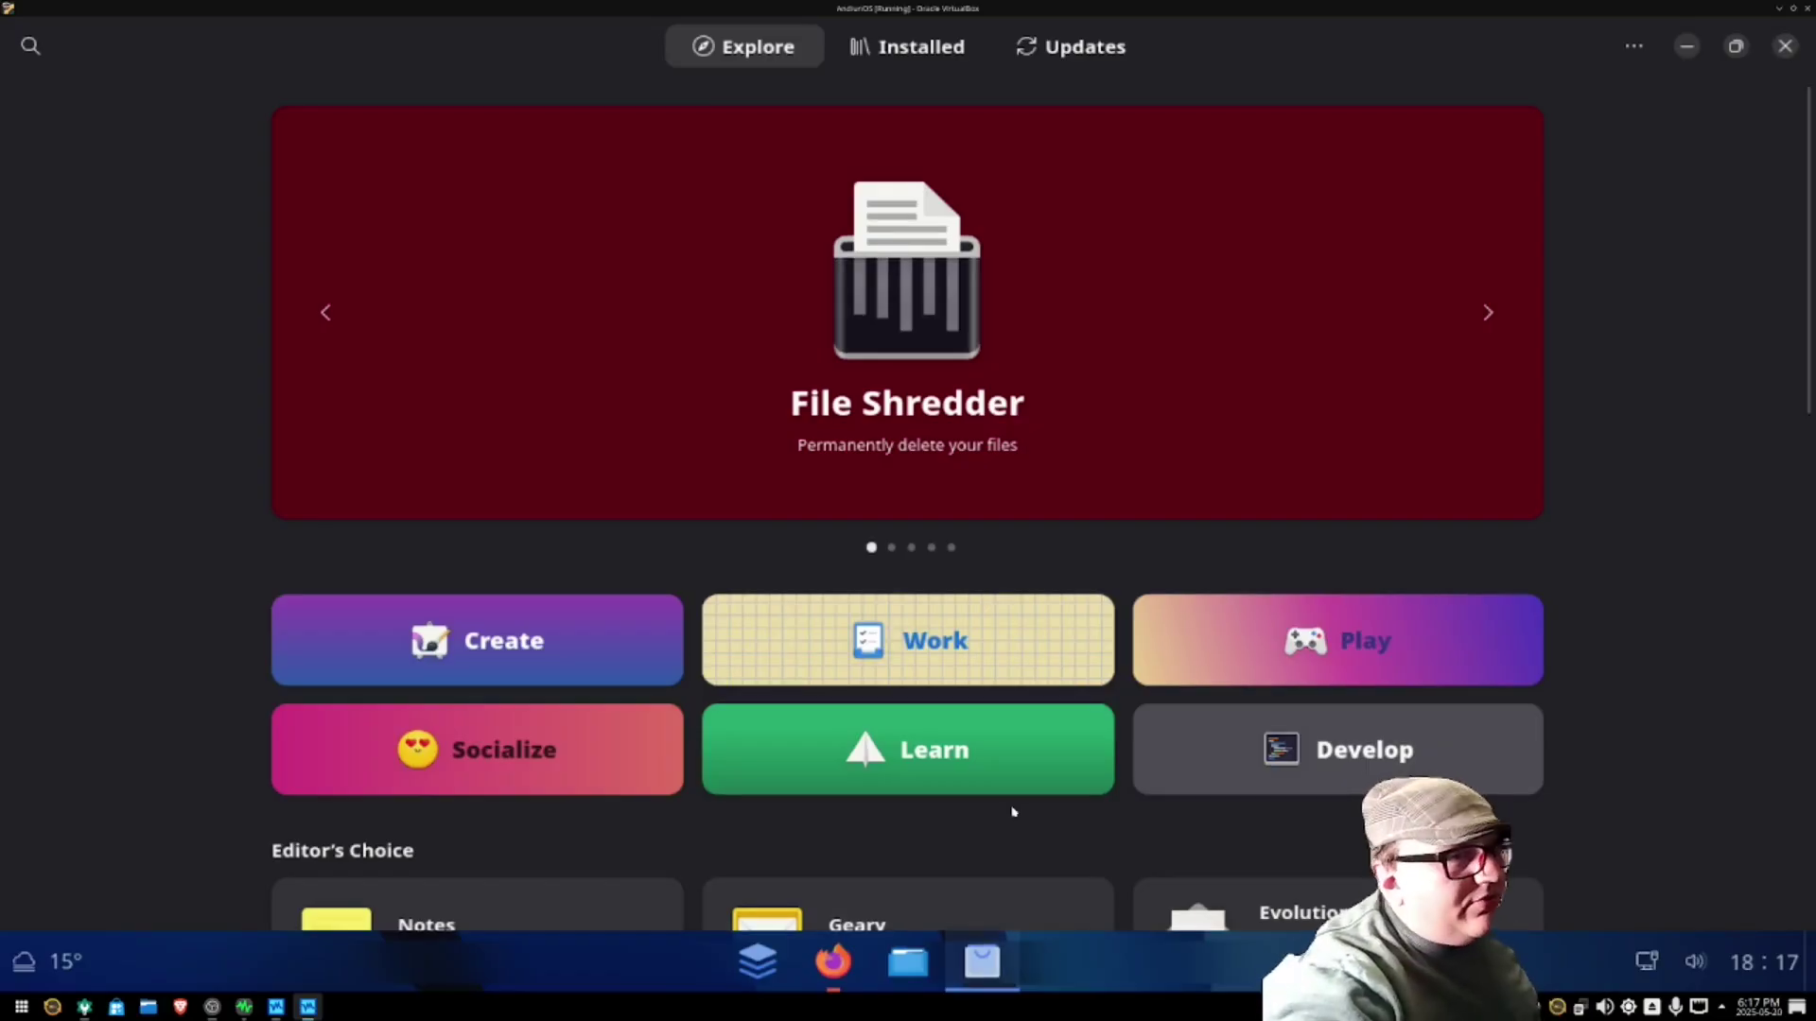
{"action": "scroll", "coordinate": [1059, 785], "scroll_direction": "down", "scroll_amount": 2}
{"action": "scroll", "coordinate": [1070, 767], "scroll_direction": "down", "scroll_amount": 5}
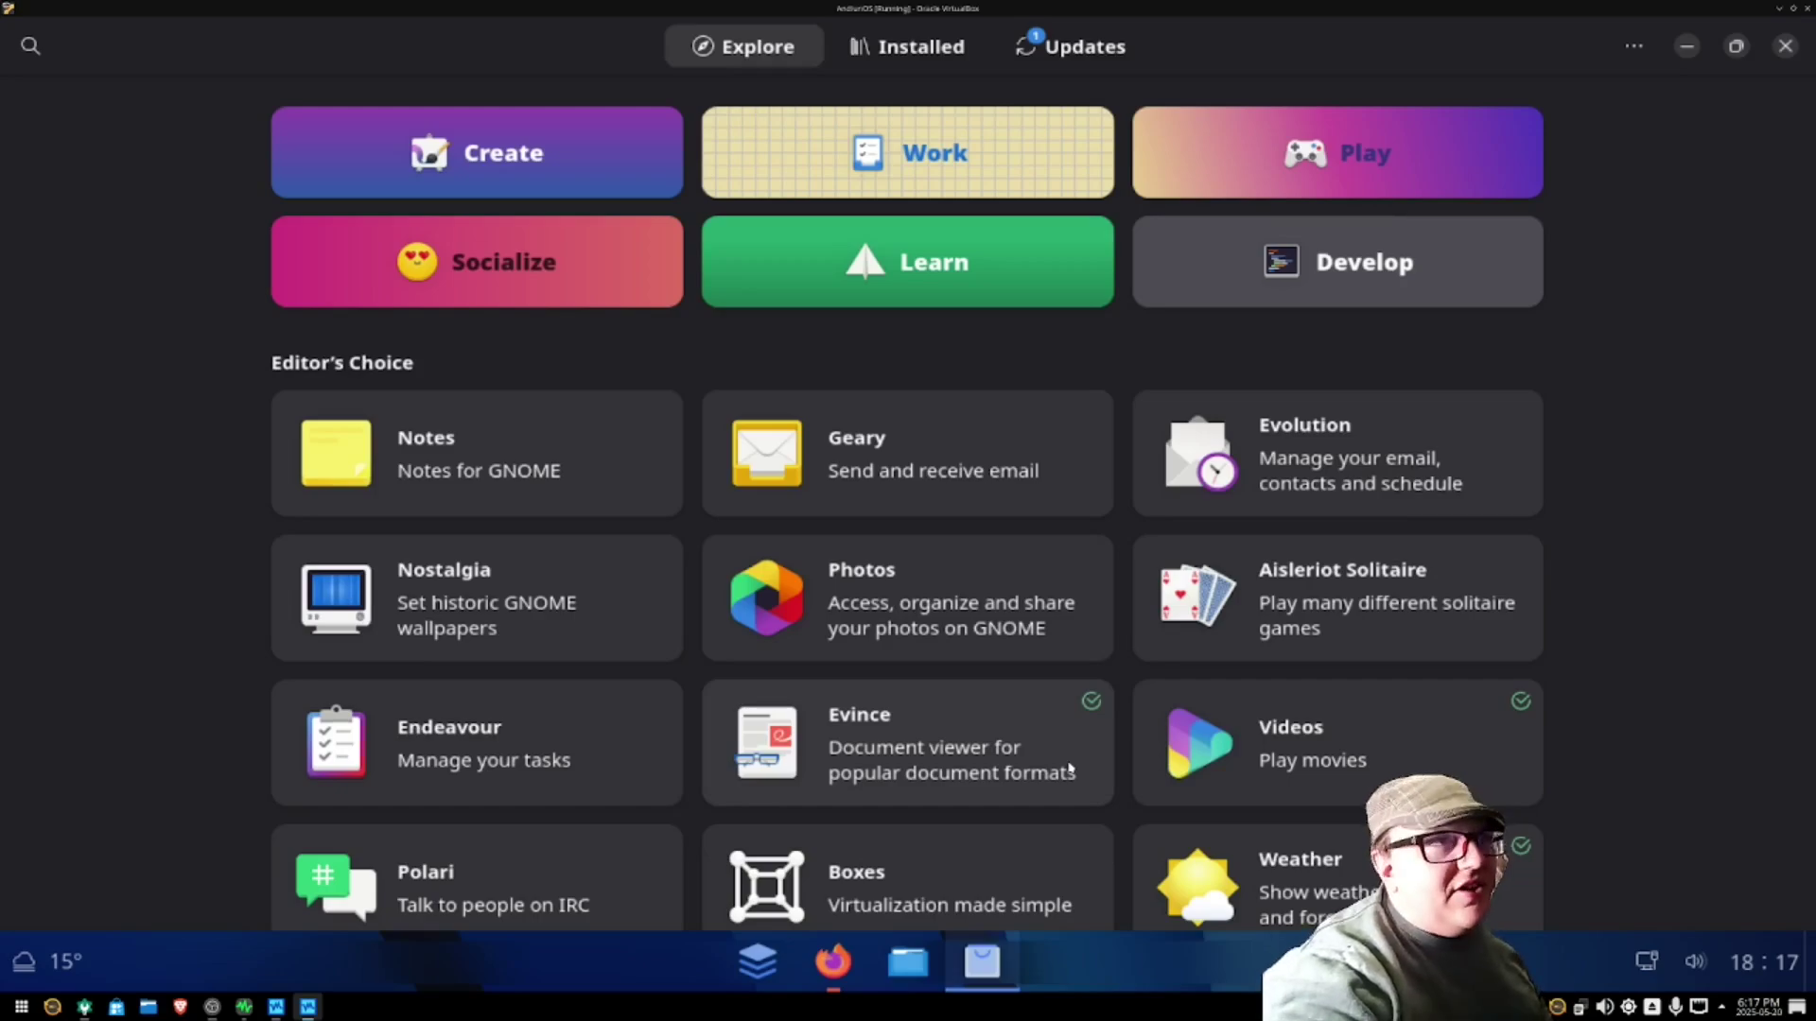
Step: Start installing Aisleriot Solitaire from its Editor's Choice card, then reveal the desktop
{"action": "left_click", "coordinate": [1070, 768]}
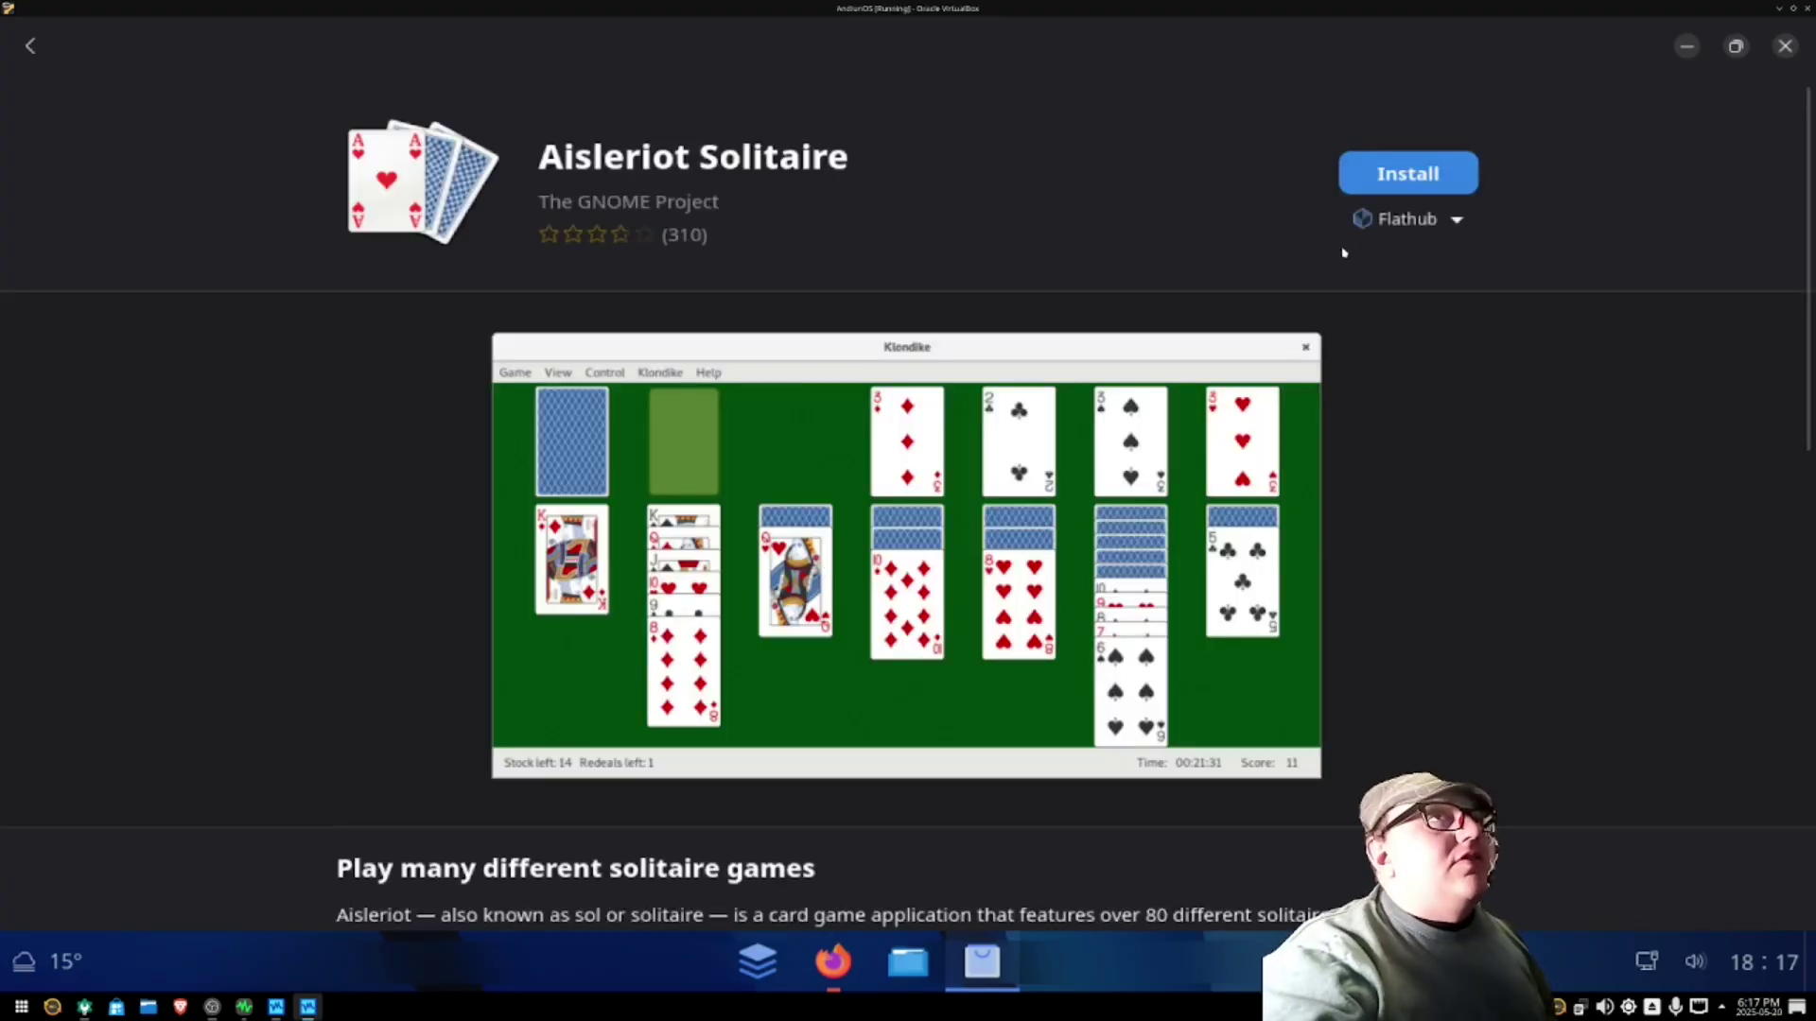
{"action": "left_click", "coordinate": [1415, 178]}
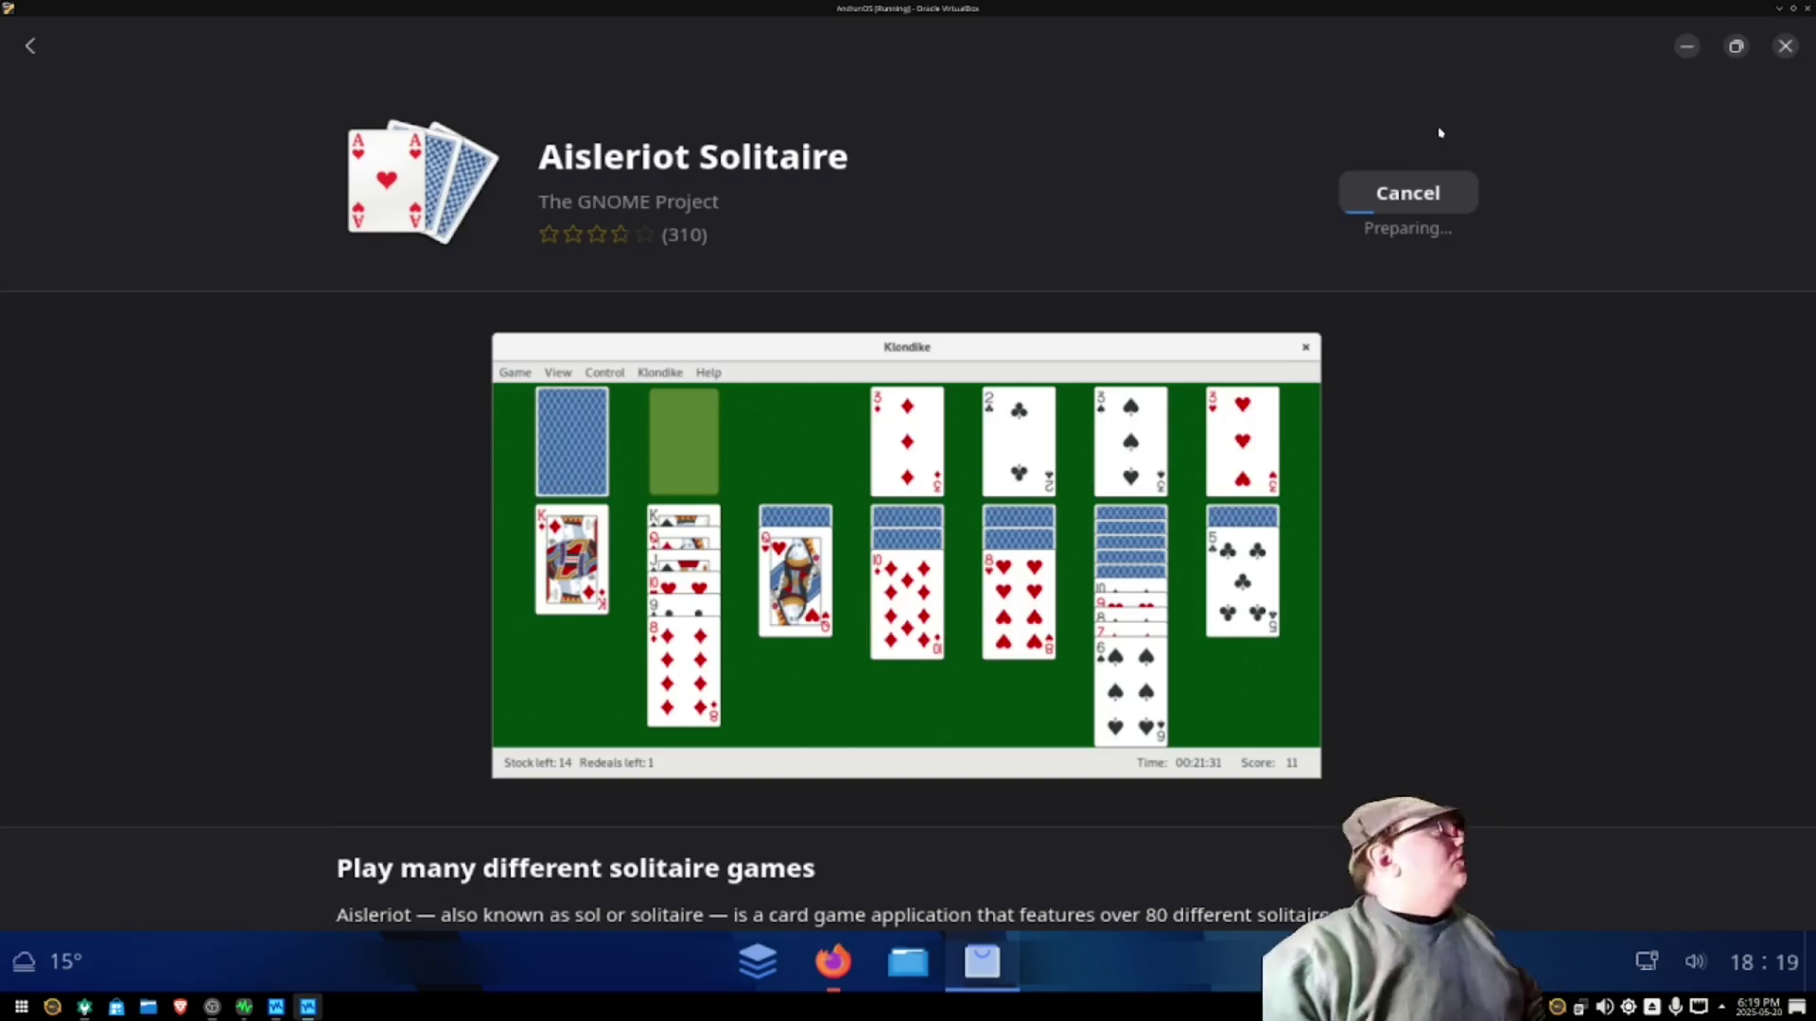
{"action": "key", "text": "super+d"}
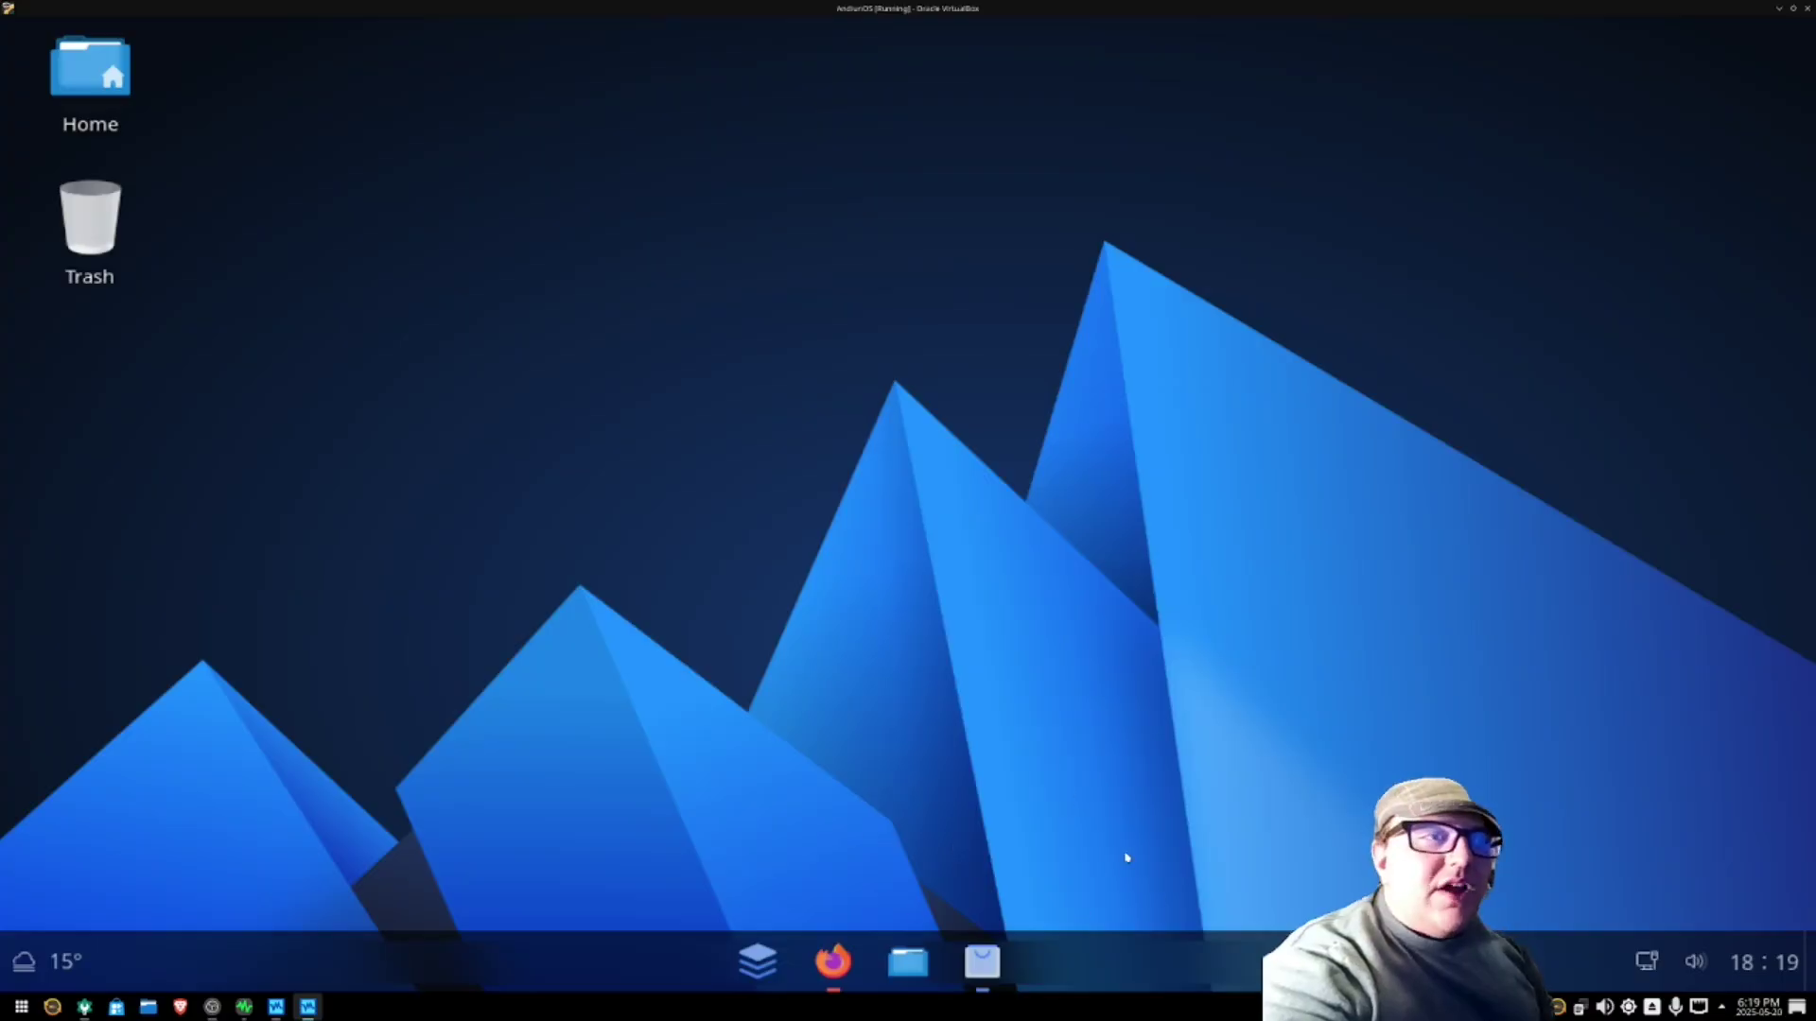
Step: Open Files on the Home folder, then follow the Aisleriot Solitaire installed notification
{"action": "key", "text": "super+e"}
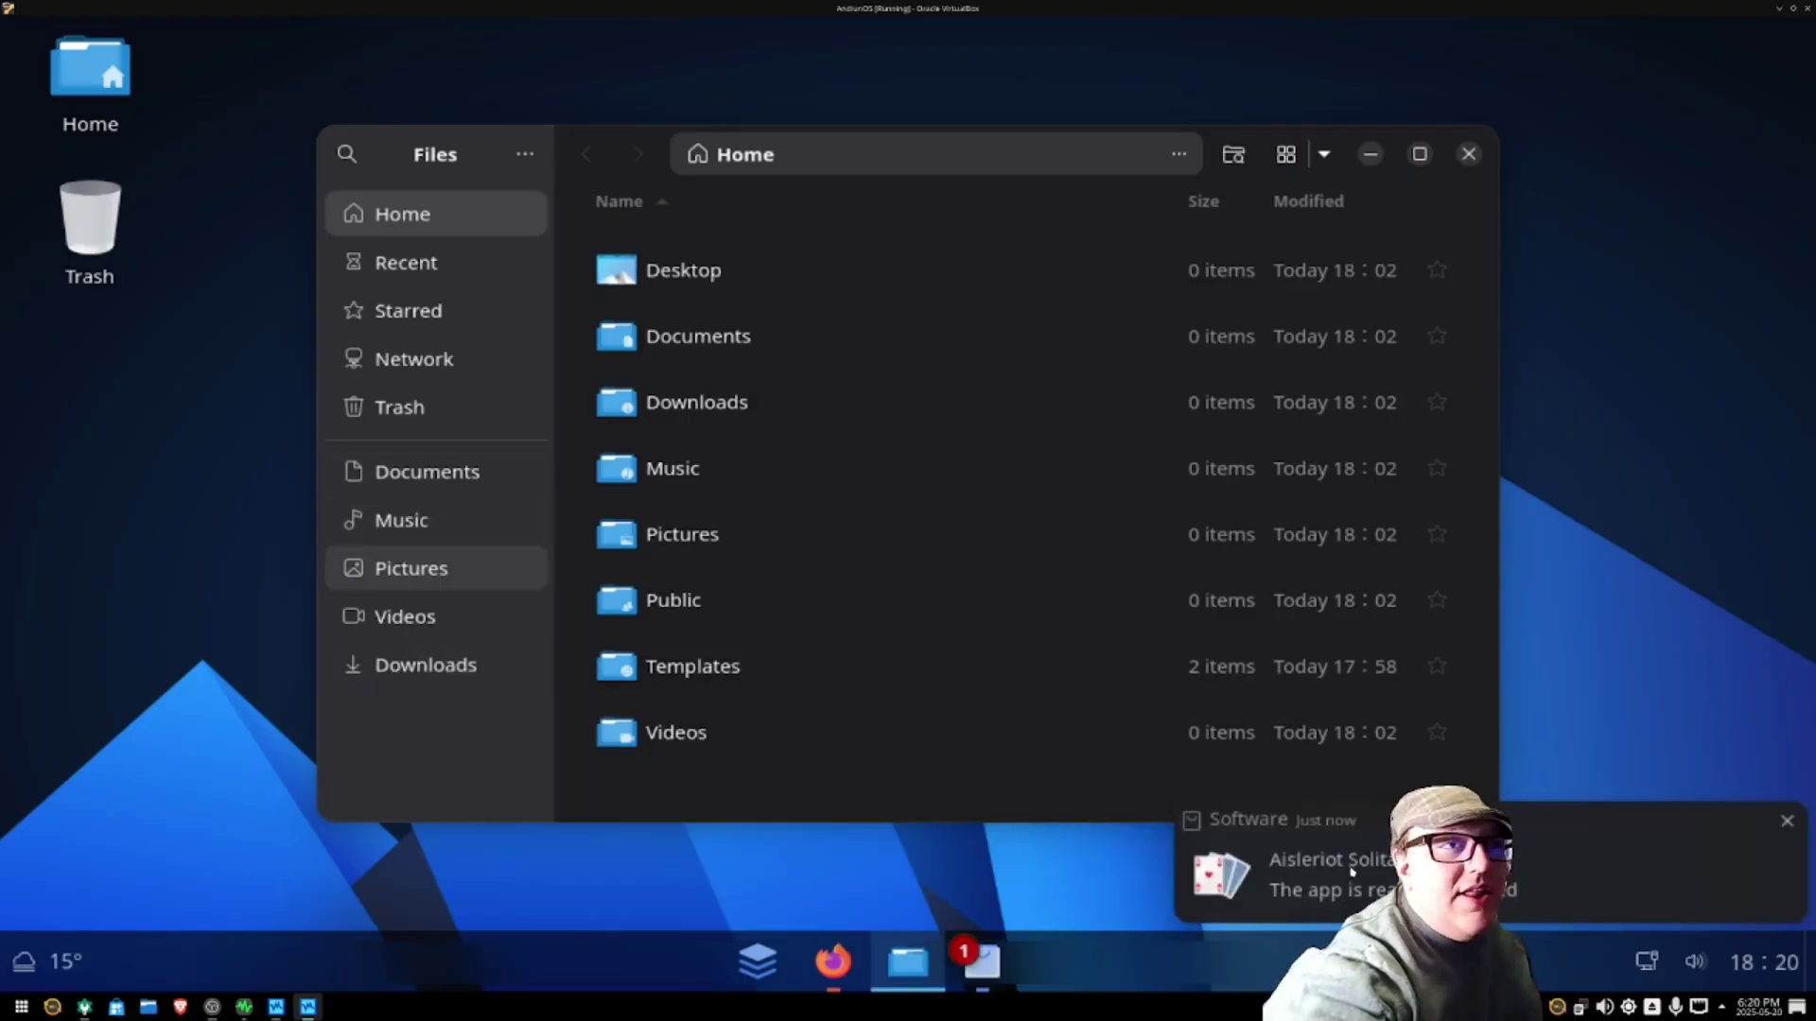
{"action": "left_click", "coordinate": [1352, 872]}
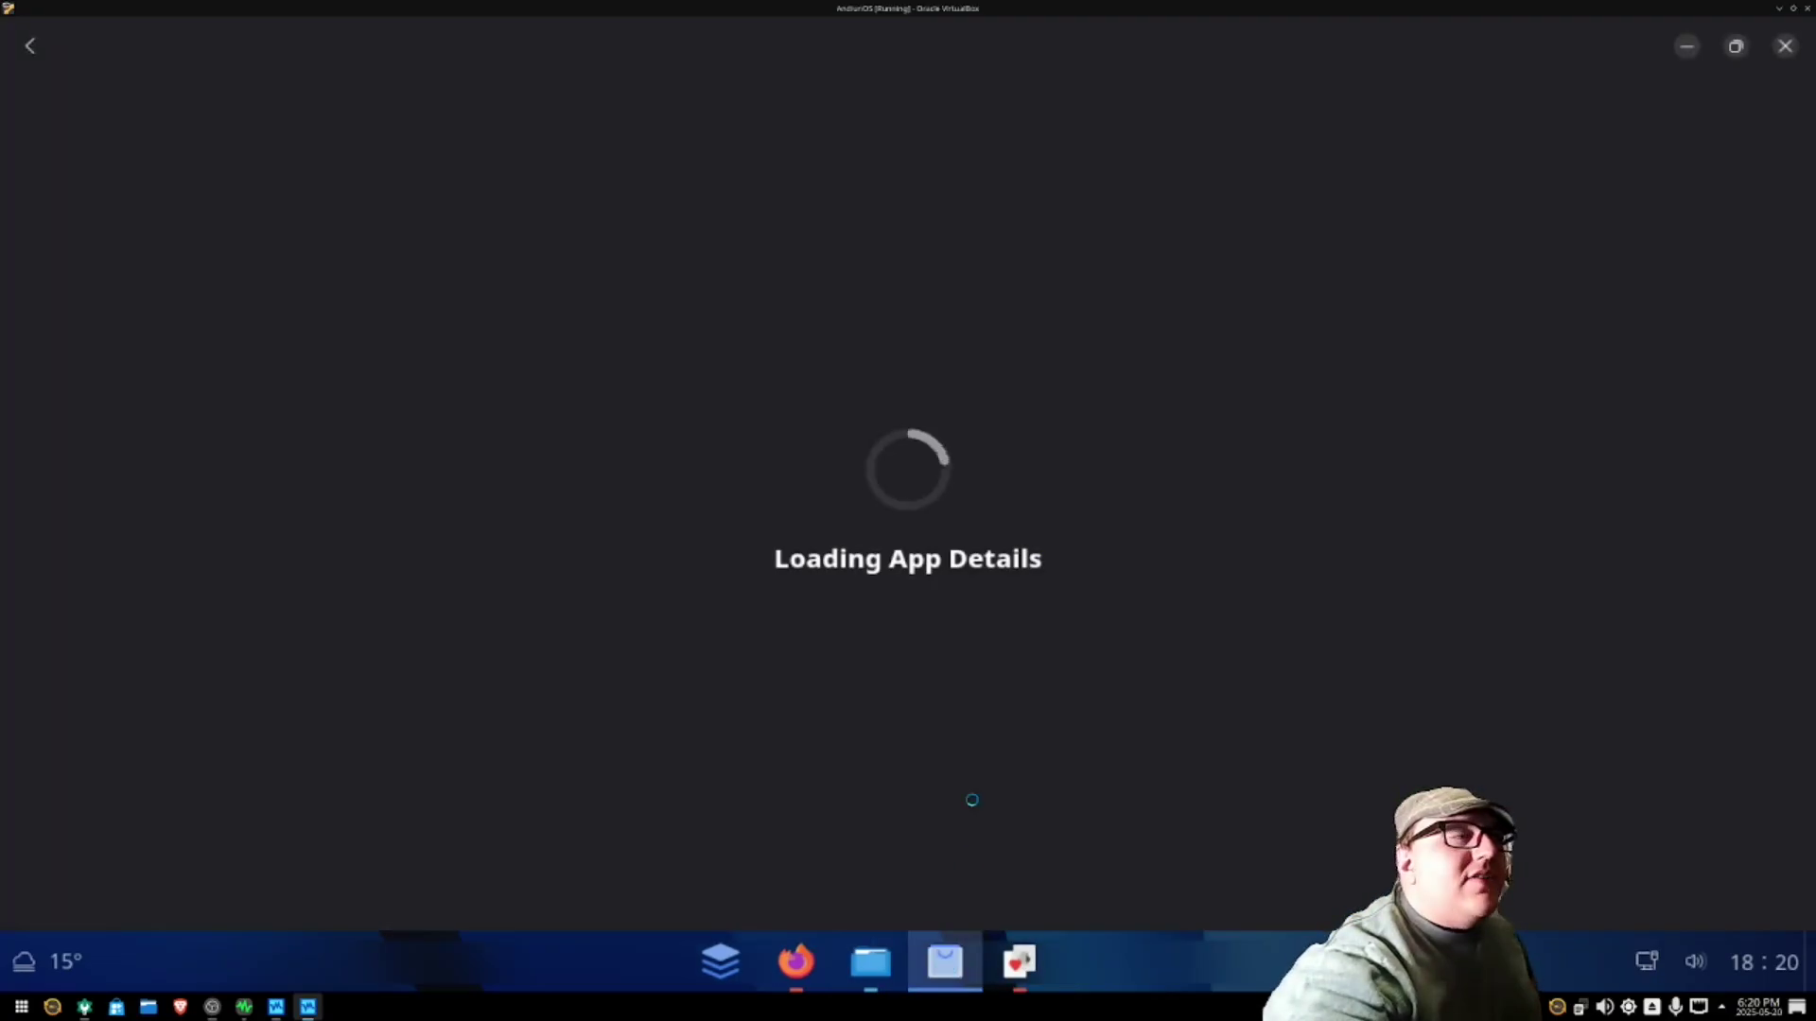
Step: Launch the installed Aisleriot Solitaire, return to Explore, and switch to the Updates page
{"action": "mouse_move", "coordinate": [951, 972]}
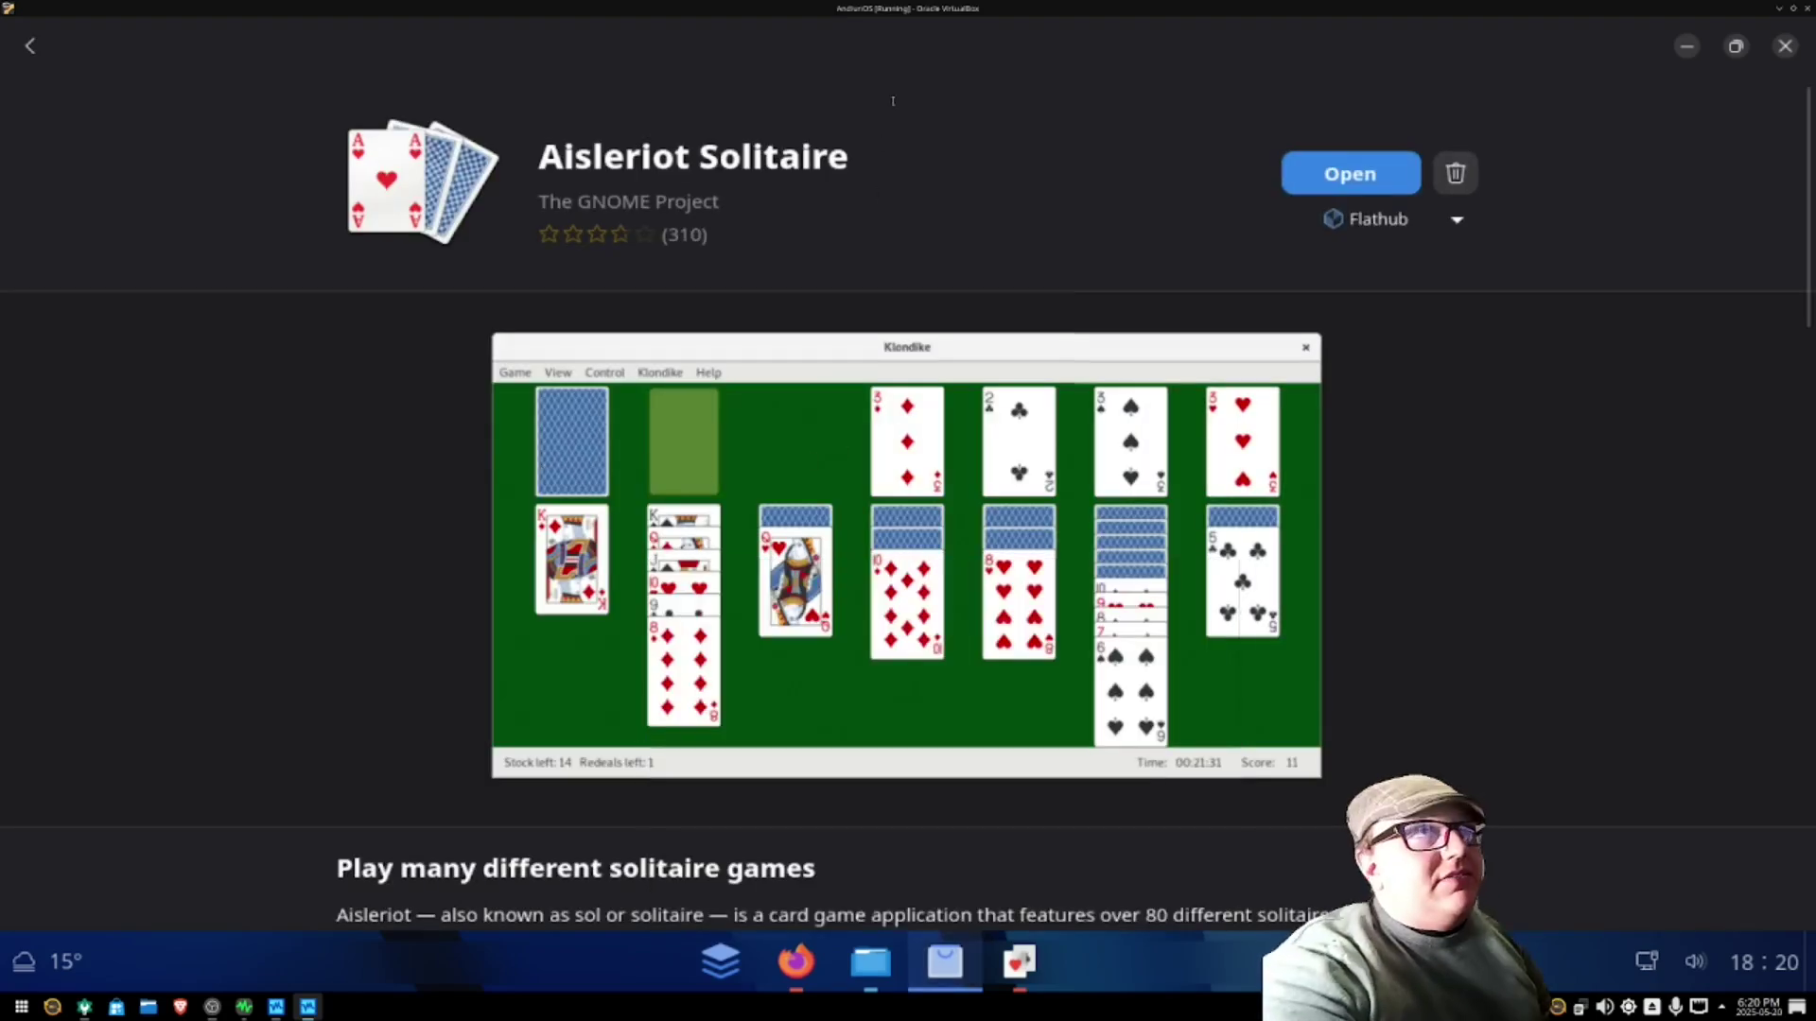
{"action": "left_click", "coordinate": [1353, 167]}
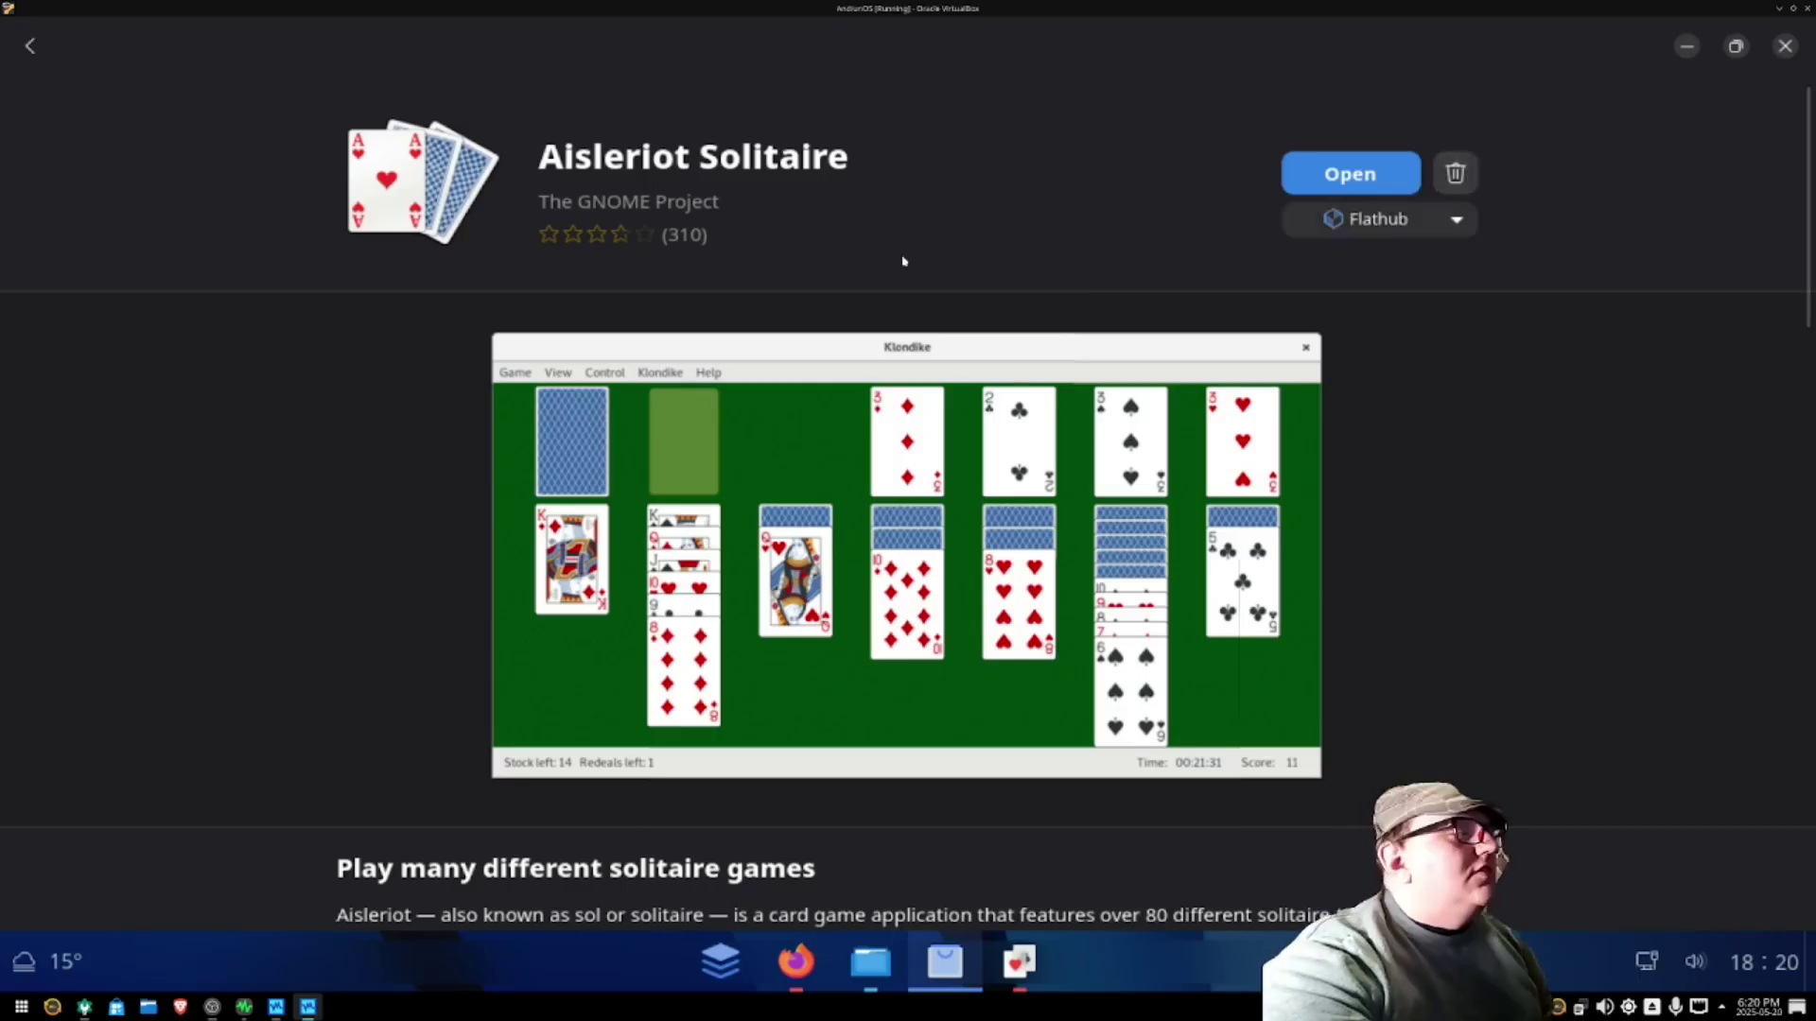
{"action": "left_click", "coordinate": [30, 45]}
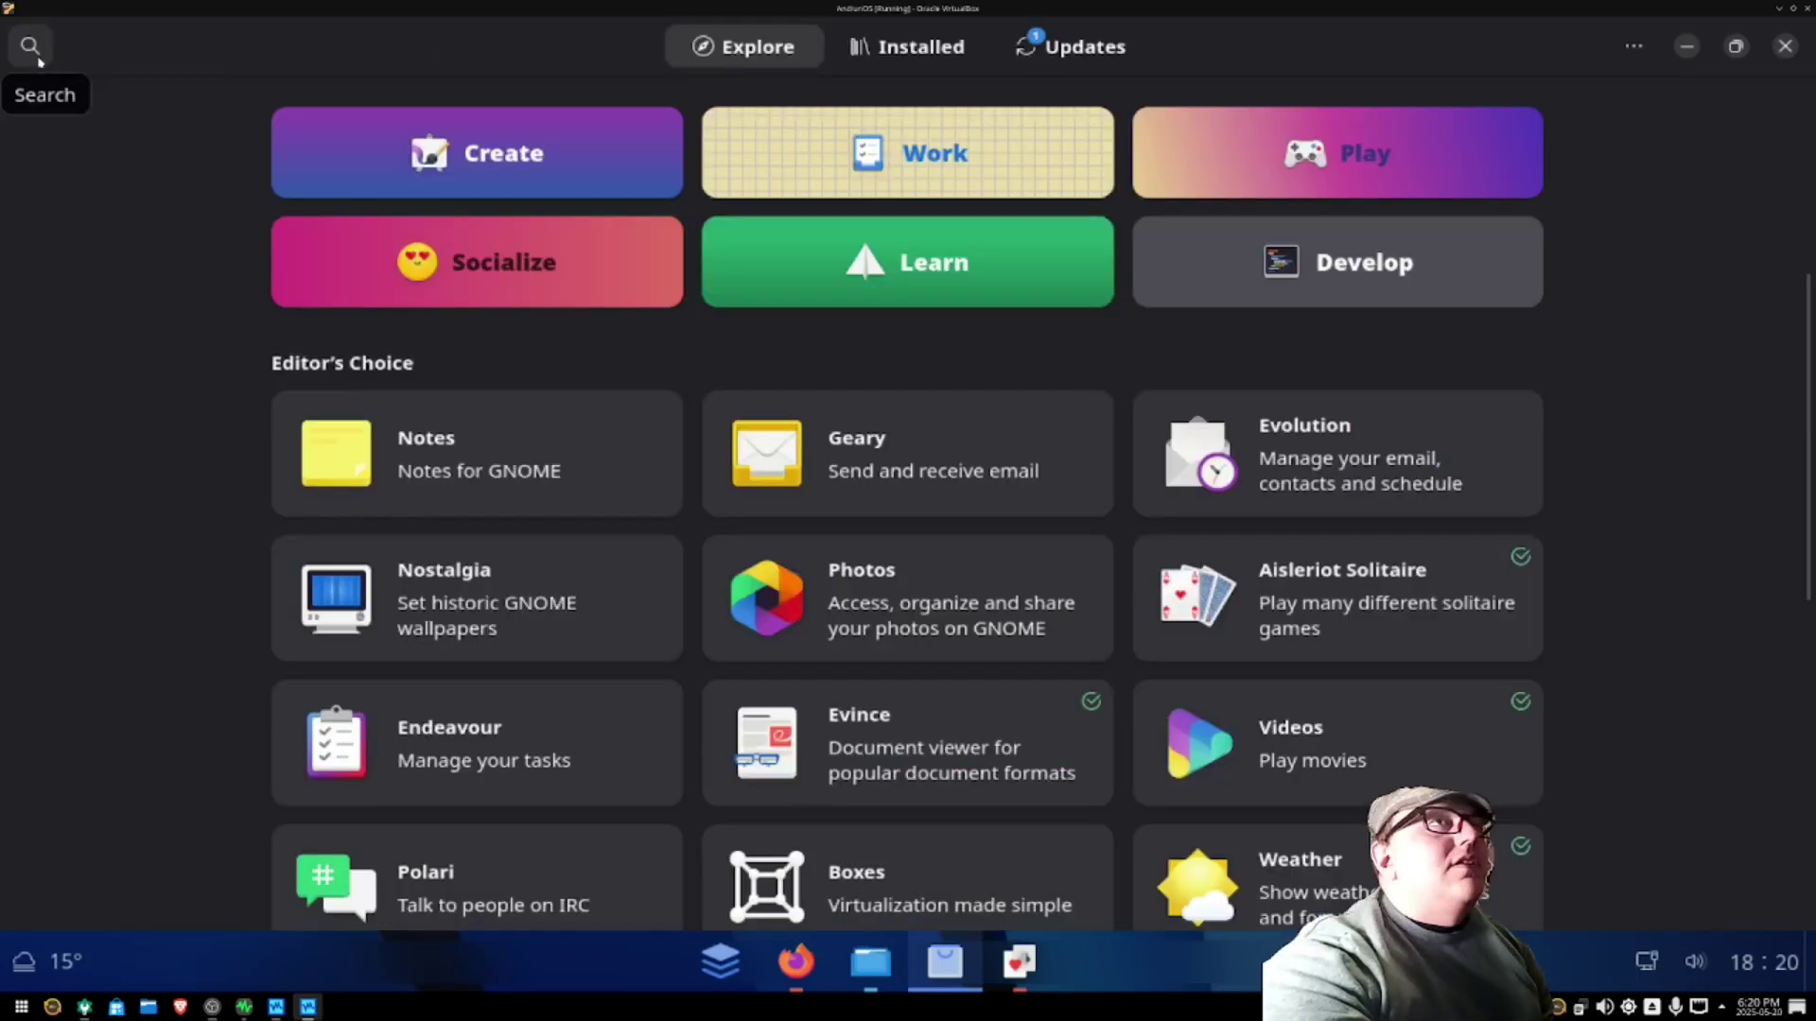
{"action": "left_click", "coordinate": [1076, 48]}
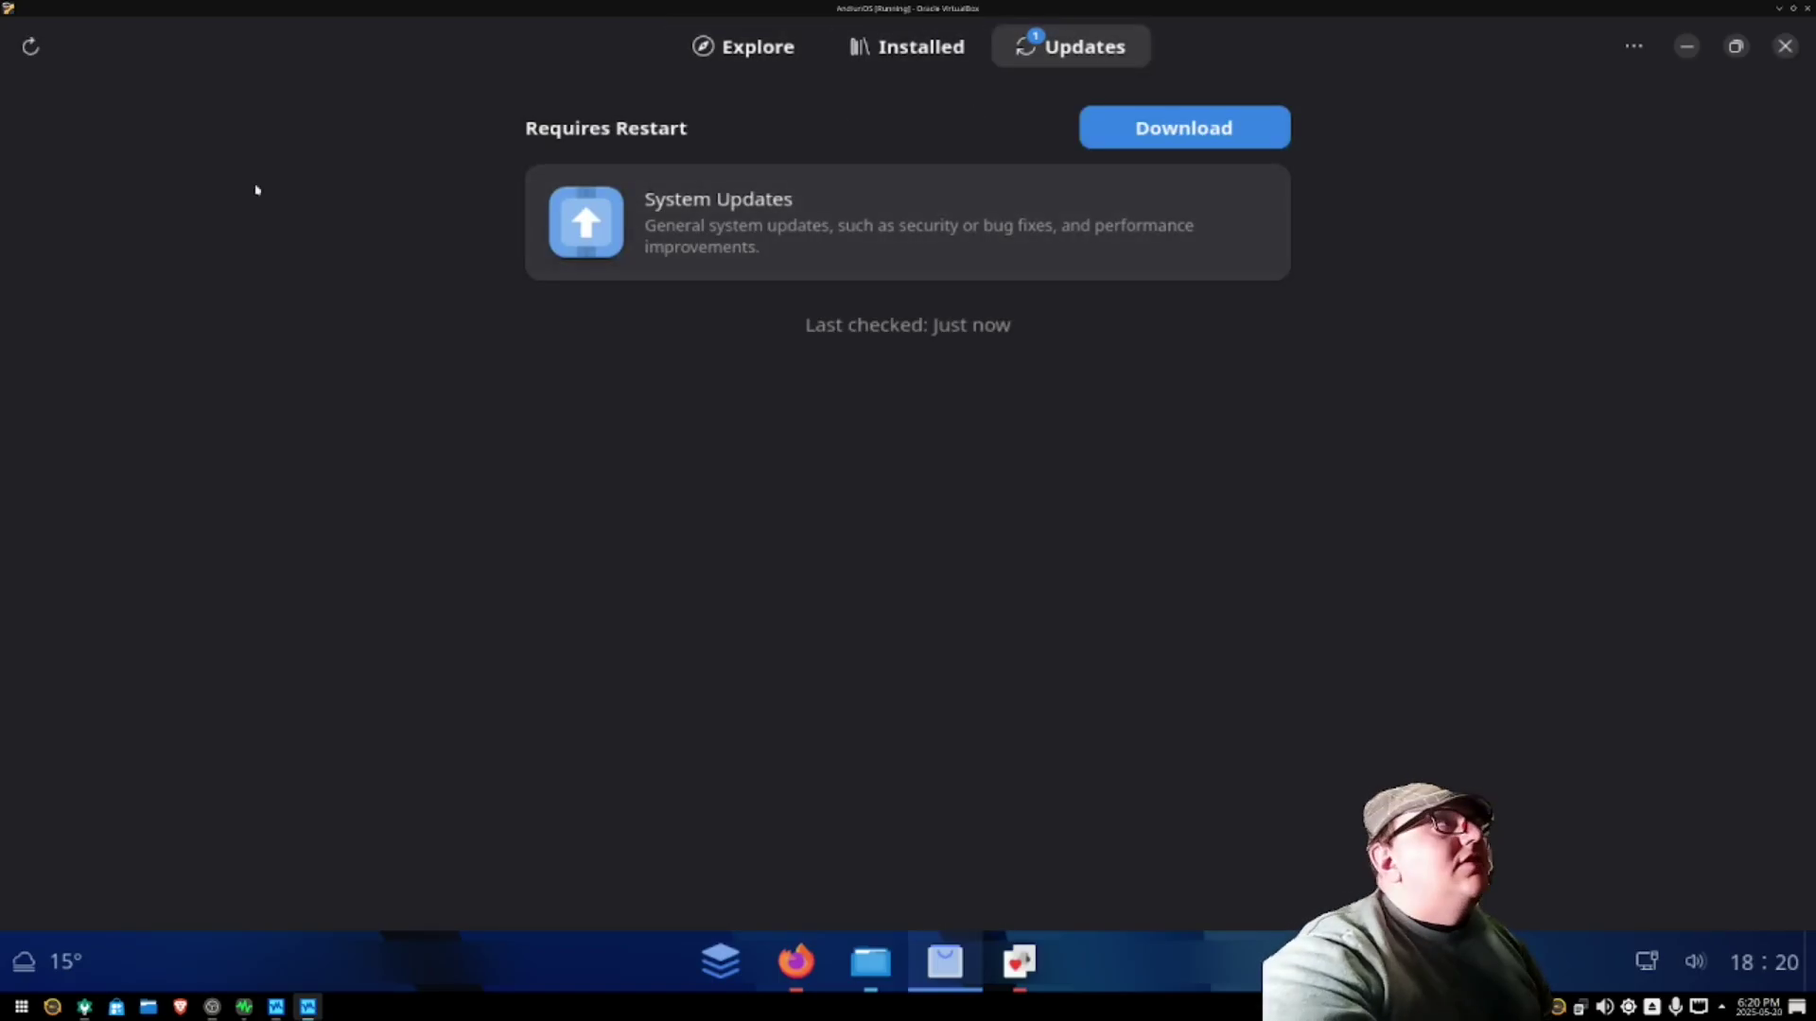
Step: Download the System Updates, review their package list and firefox details, then minimise Software
{"action": "left_click", "coordinate": [1123, 140]}
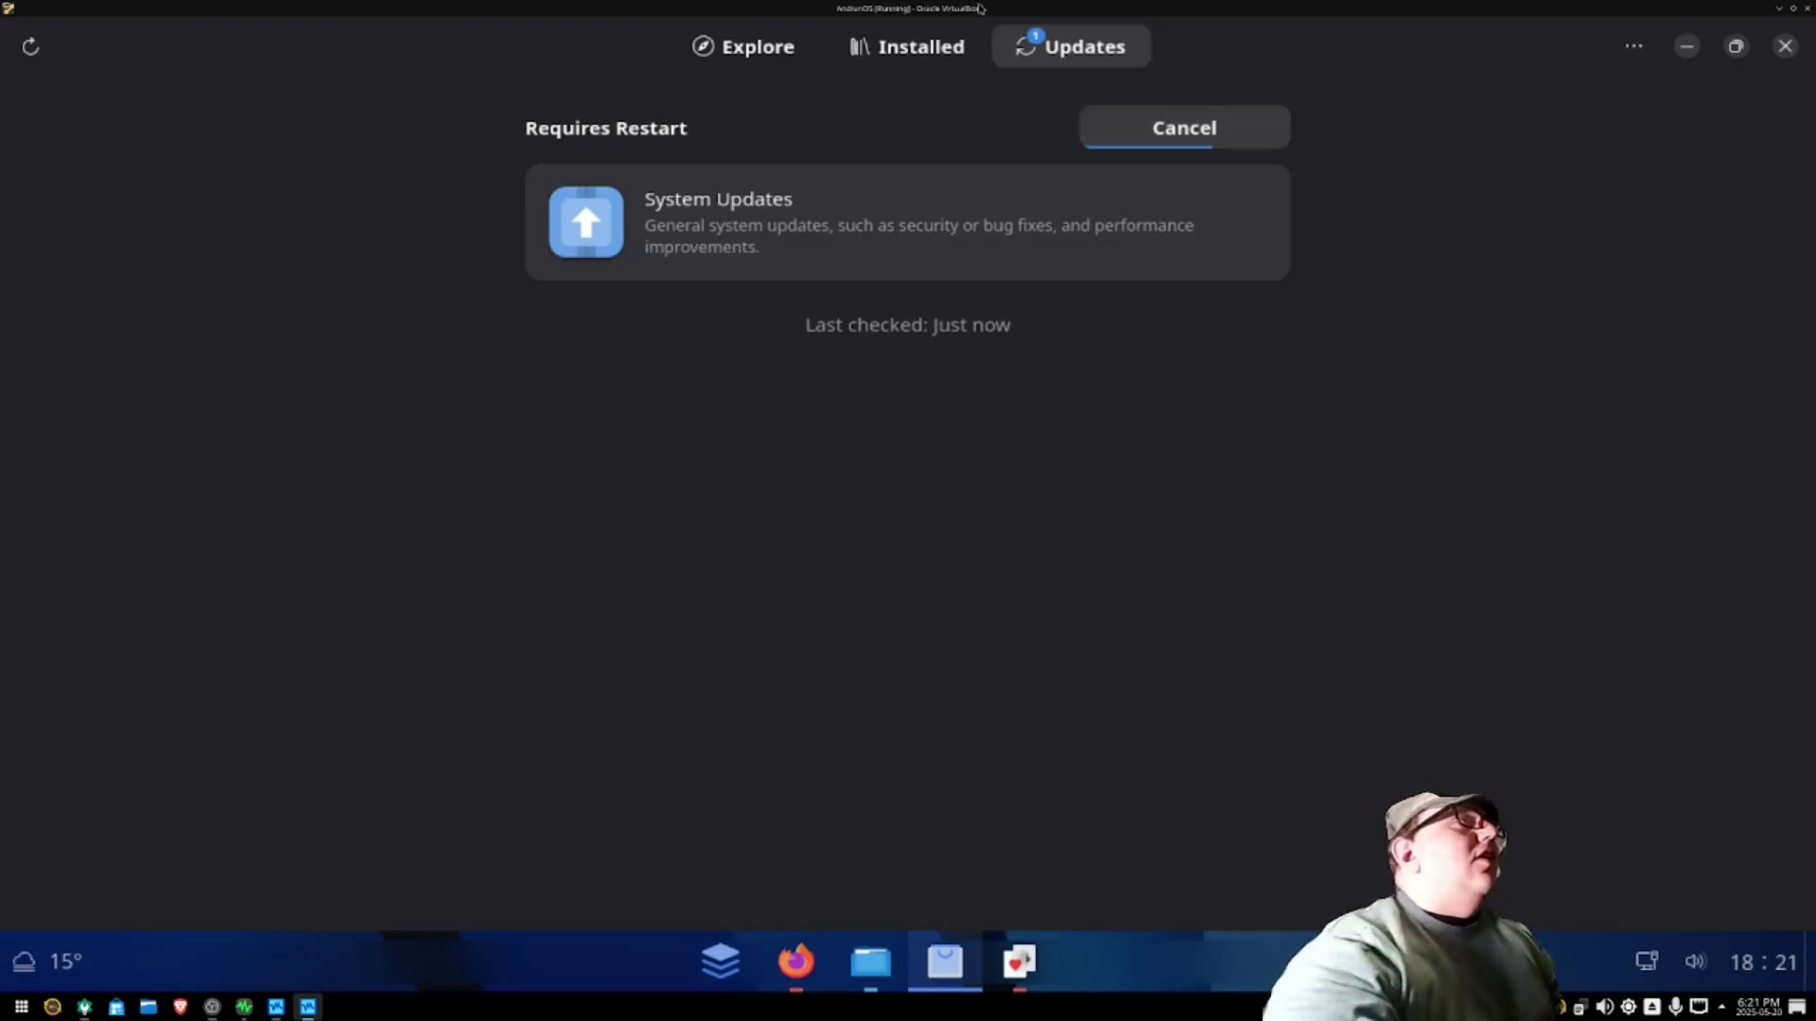
{"action": "left_click", "coordinate": [790, 227]}
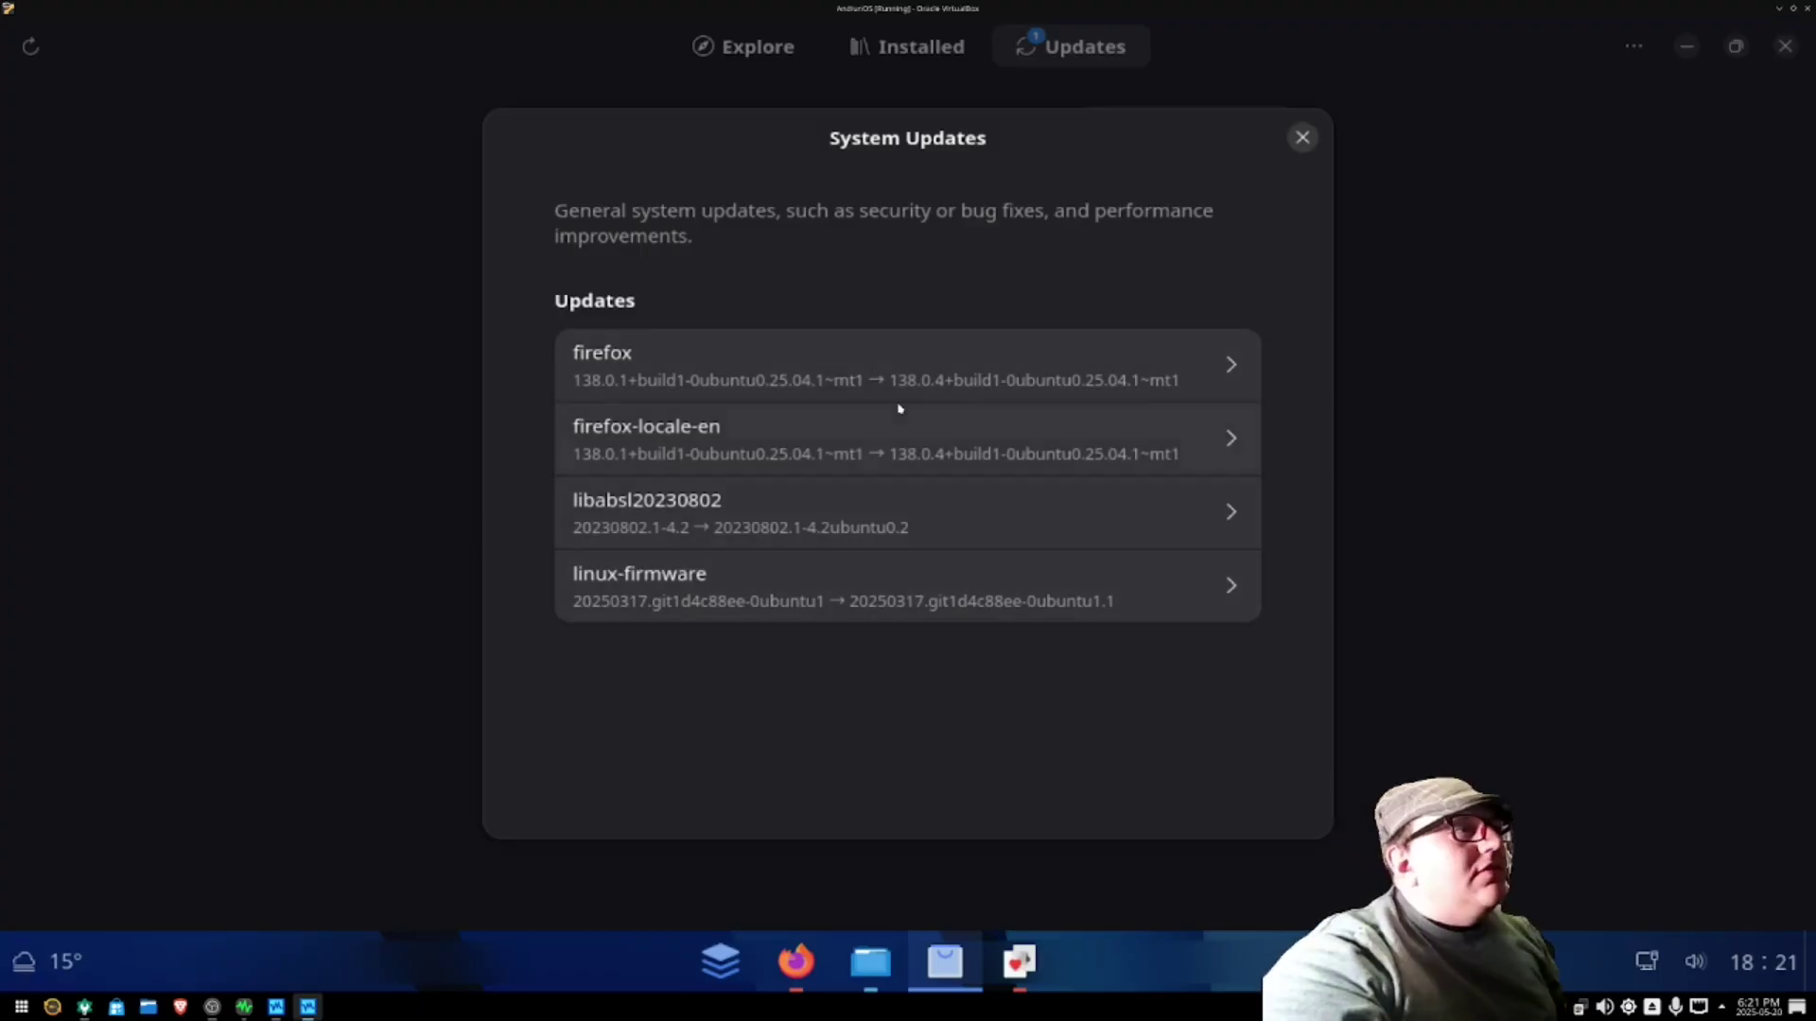
{"action": "left_click", "coordinate": [1230, 369]}
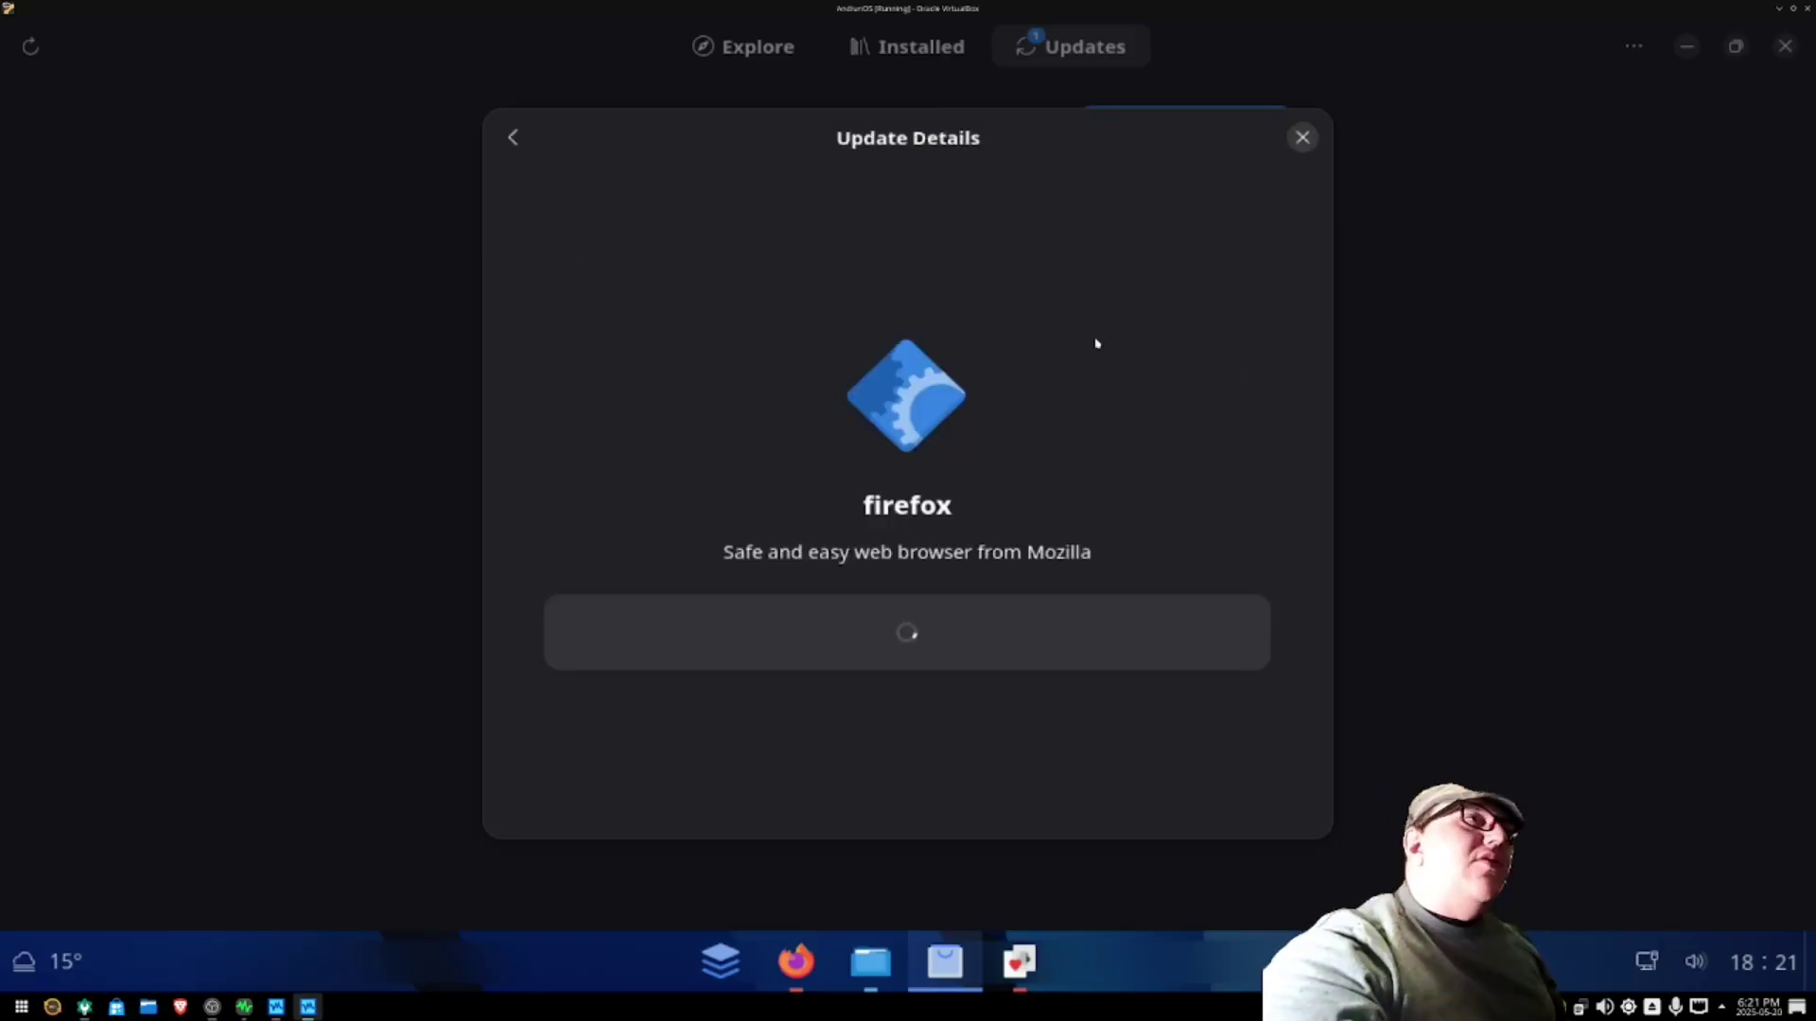
{"action": "left_click", "coordinate": [1303, 137]}
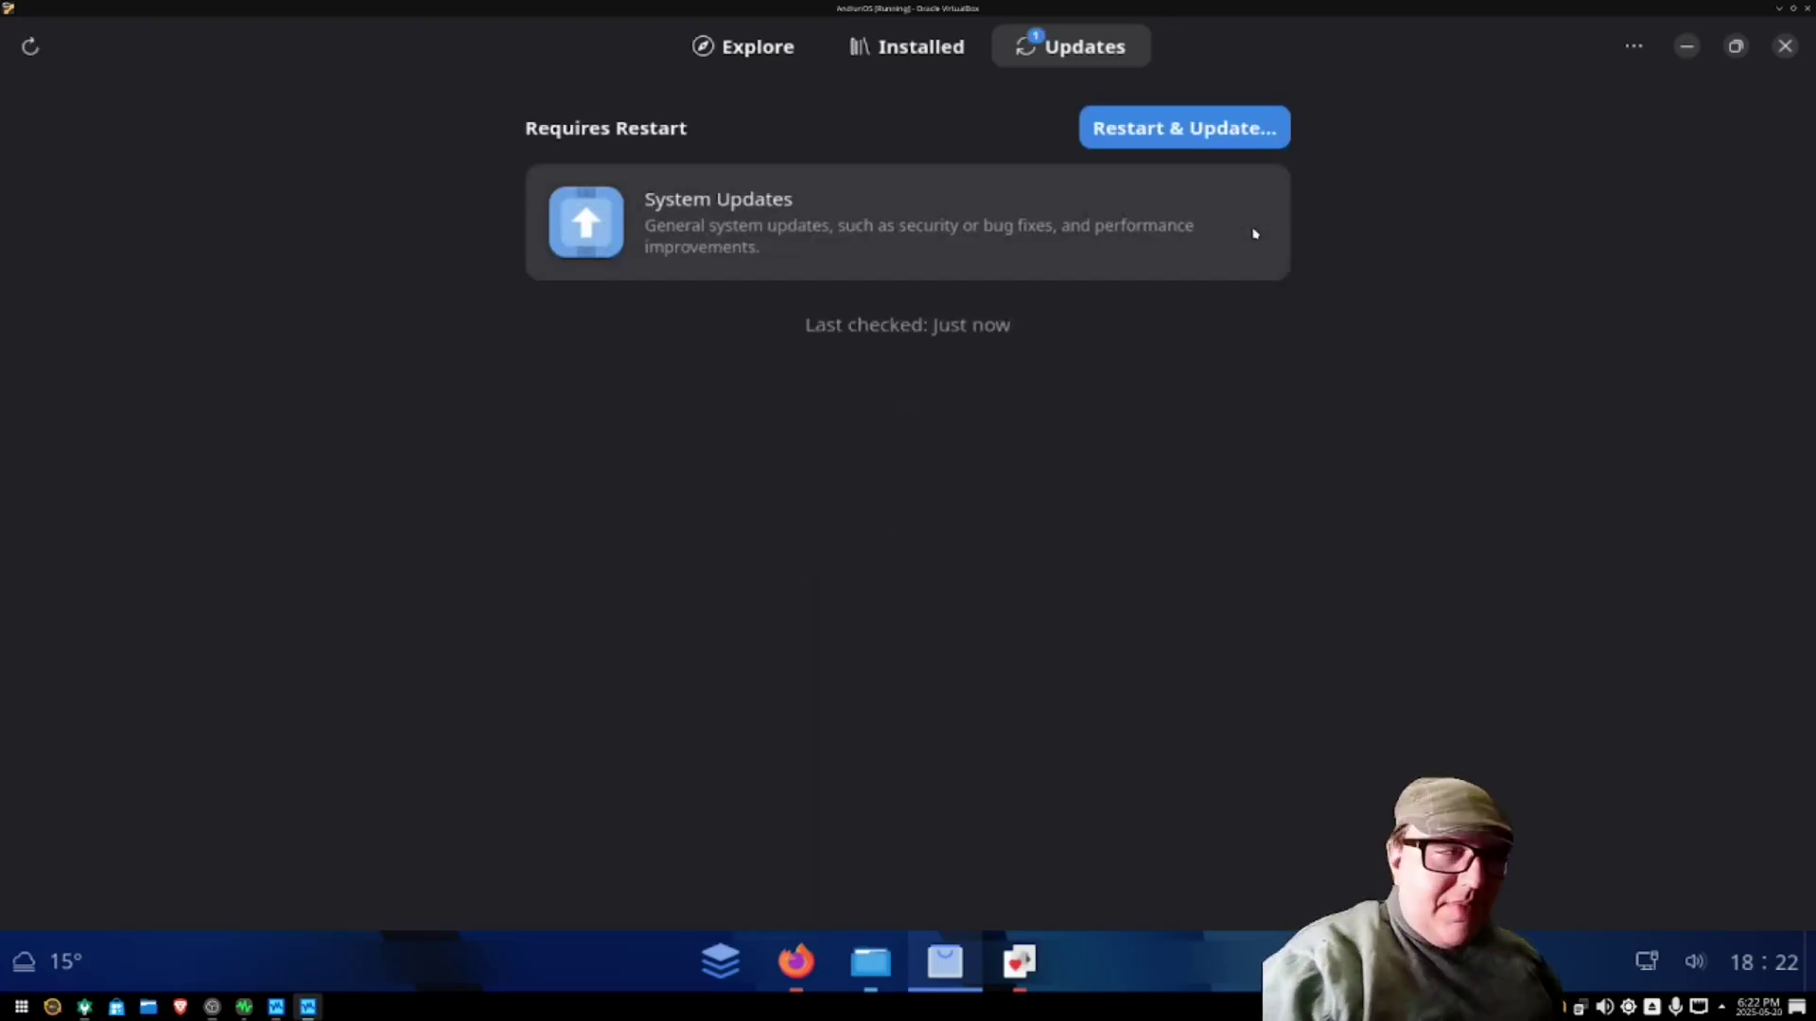
{"action": "left_click", "coordinate": [1686, 46]}
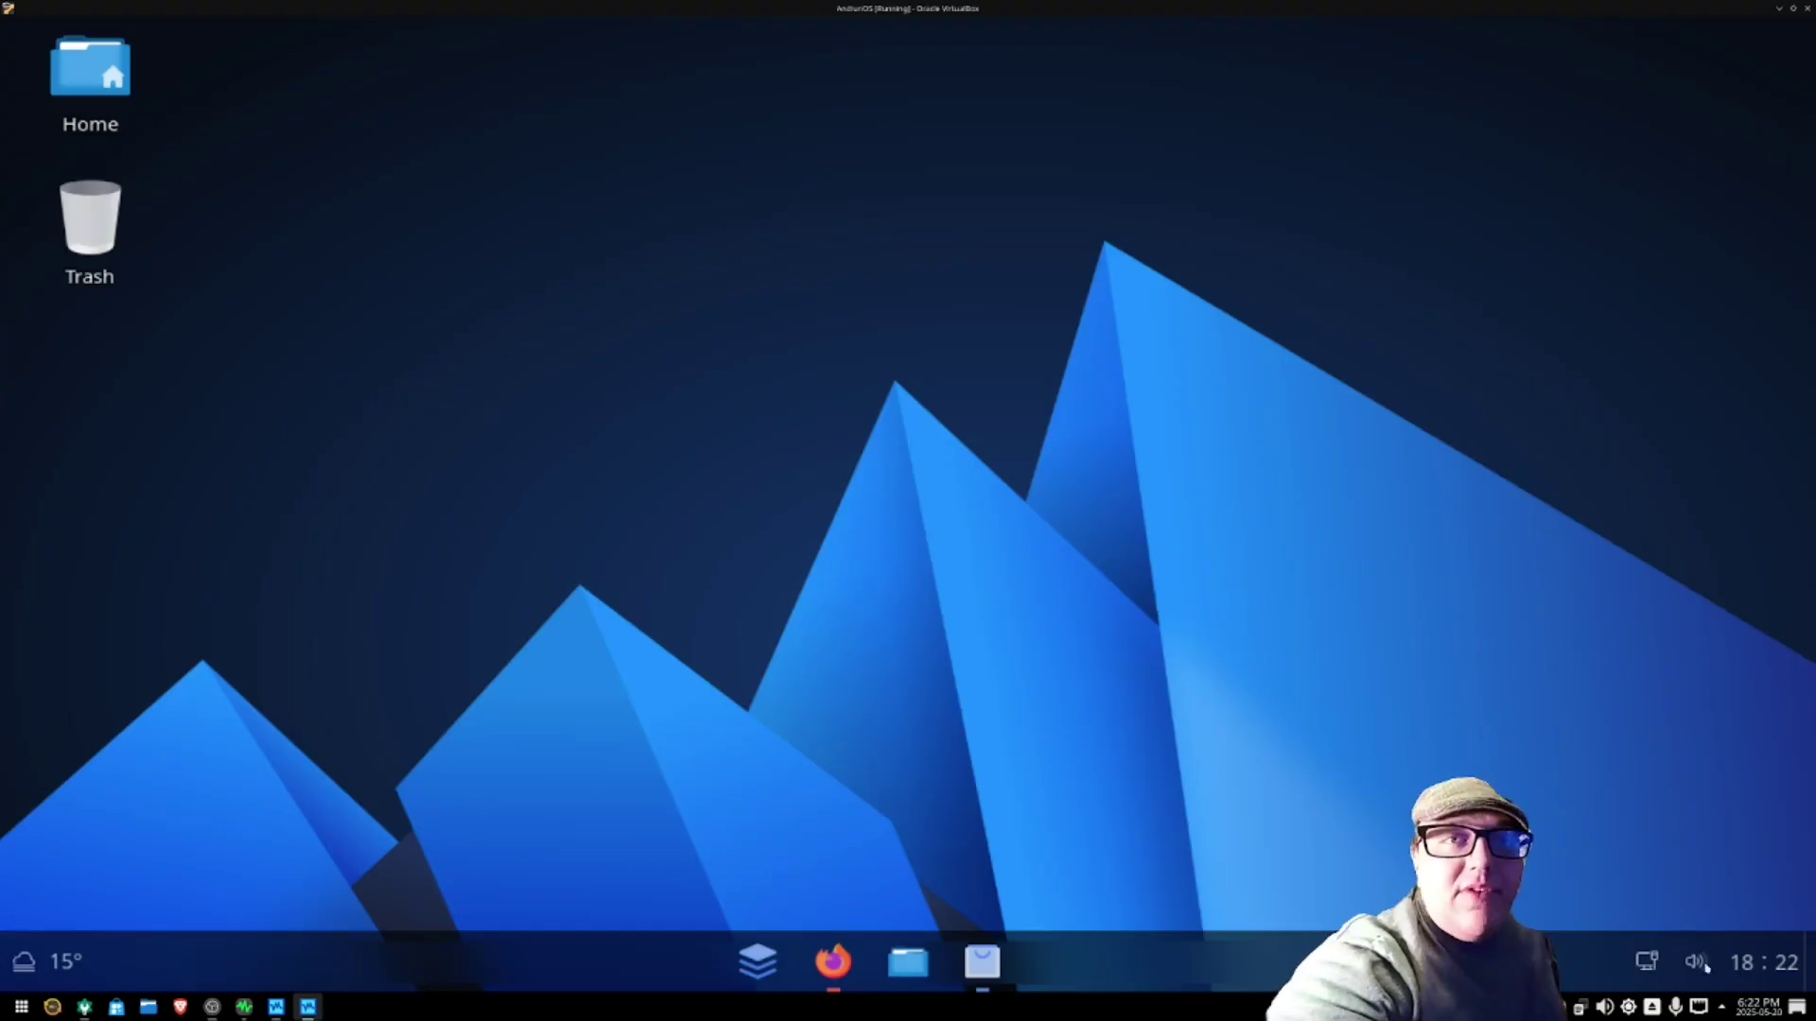
Step: Glance at the notifications and calendar panel, close it, and open the app launcher
{"action": "left_click", "coordinate": [1748, 962]}
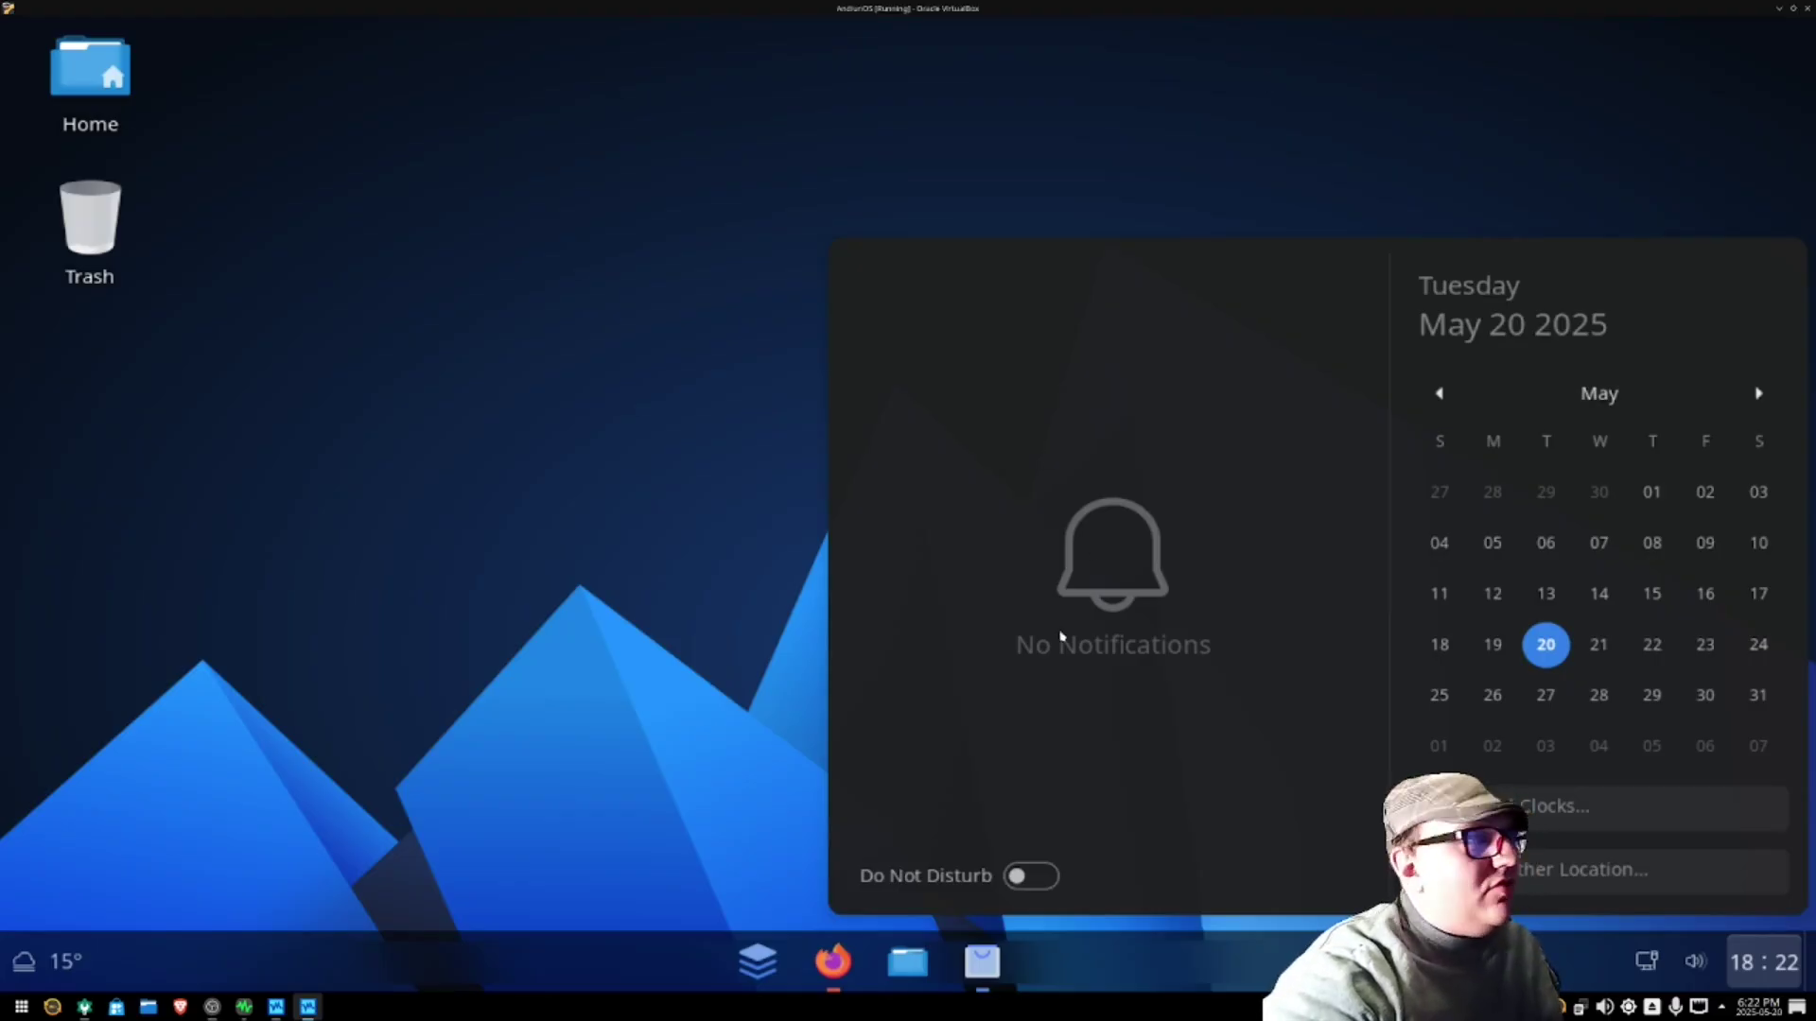
{"action": "left_click", "coordinate": [689, 940]}
{"action": "left_click", "coordinate": [757, 976]}
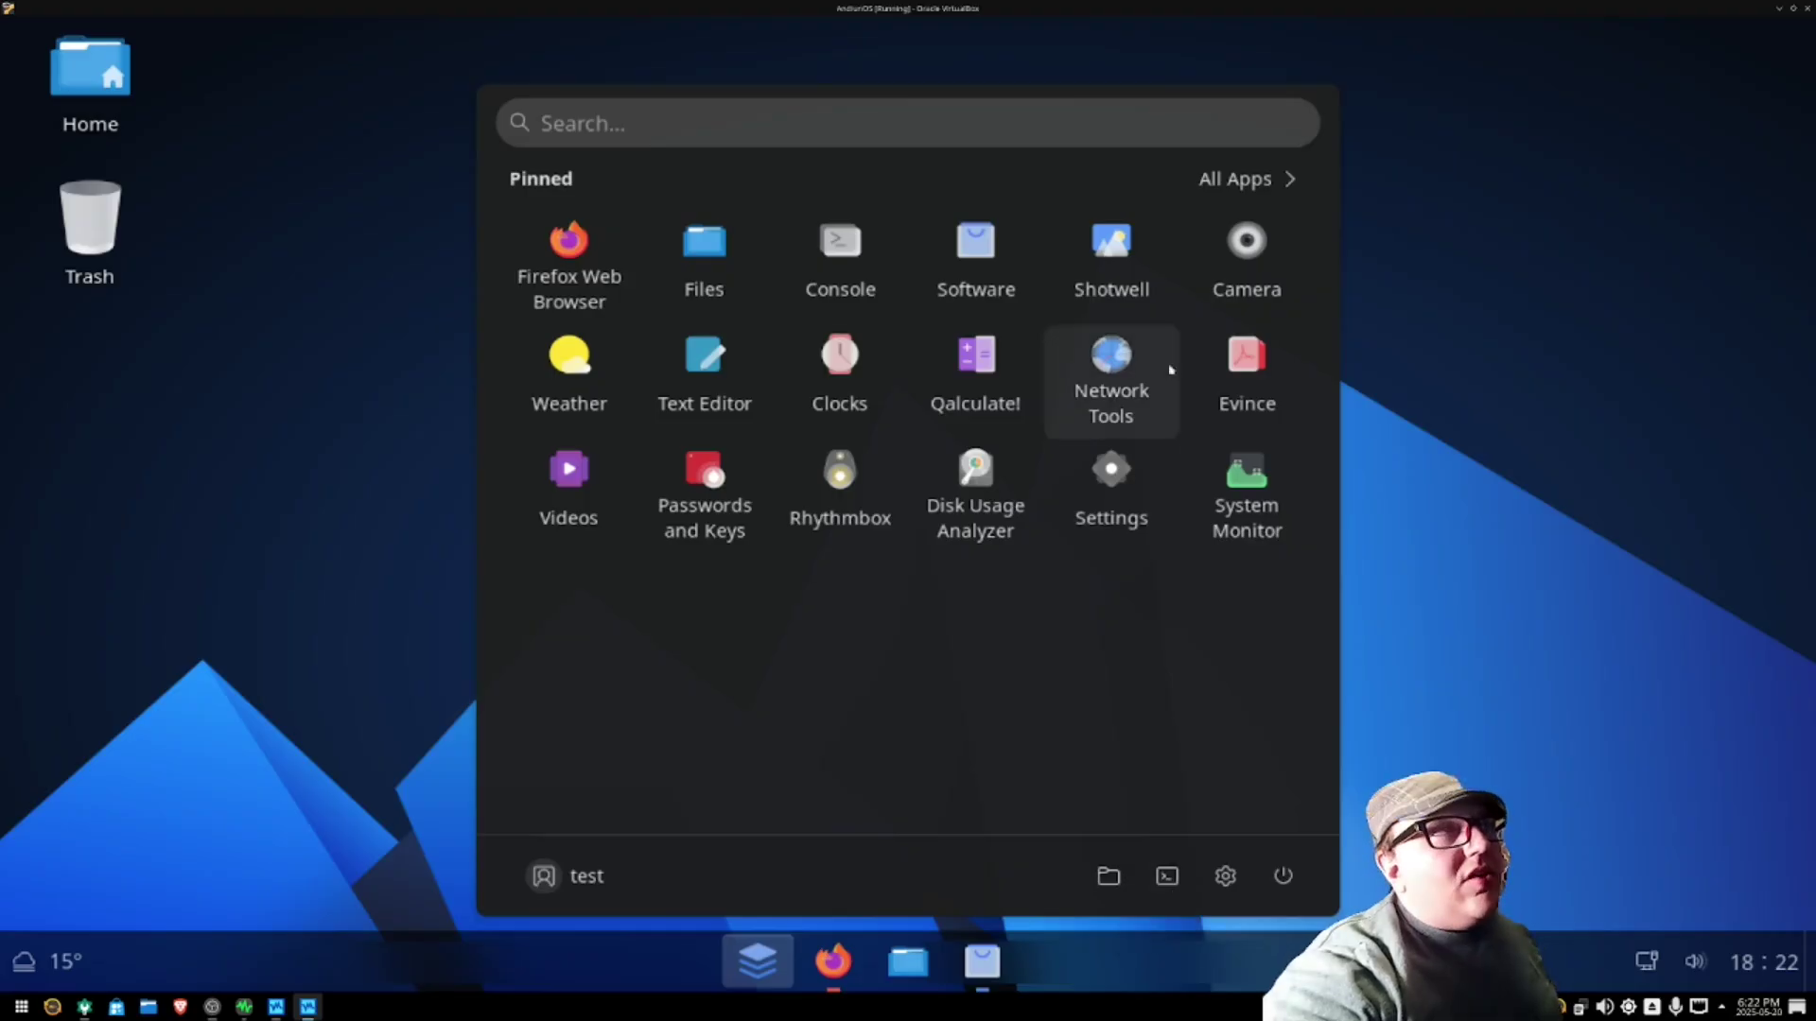
Step: Show the launcher's All Apps list and browse it from Camera down to Weather
{"action": "left_click", "coordinate": [1237, 179]}
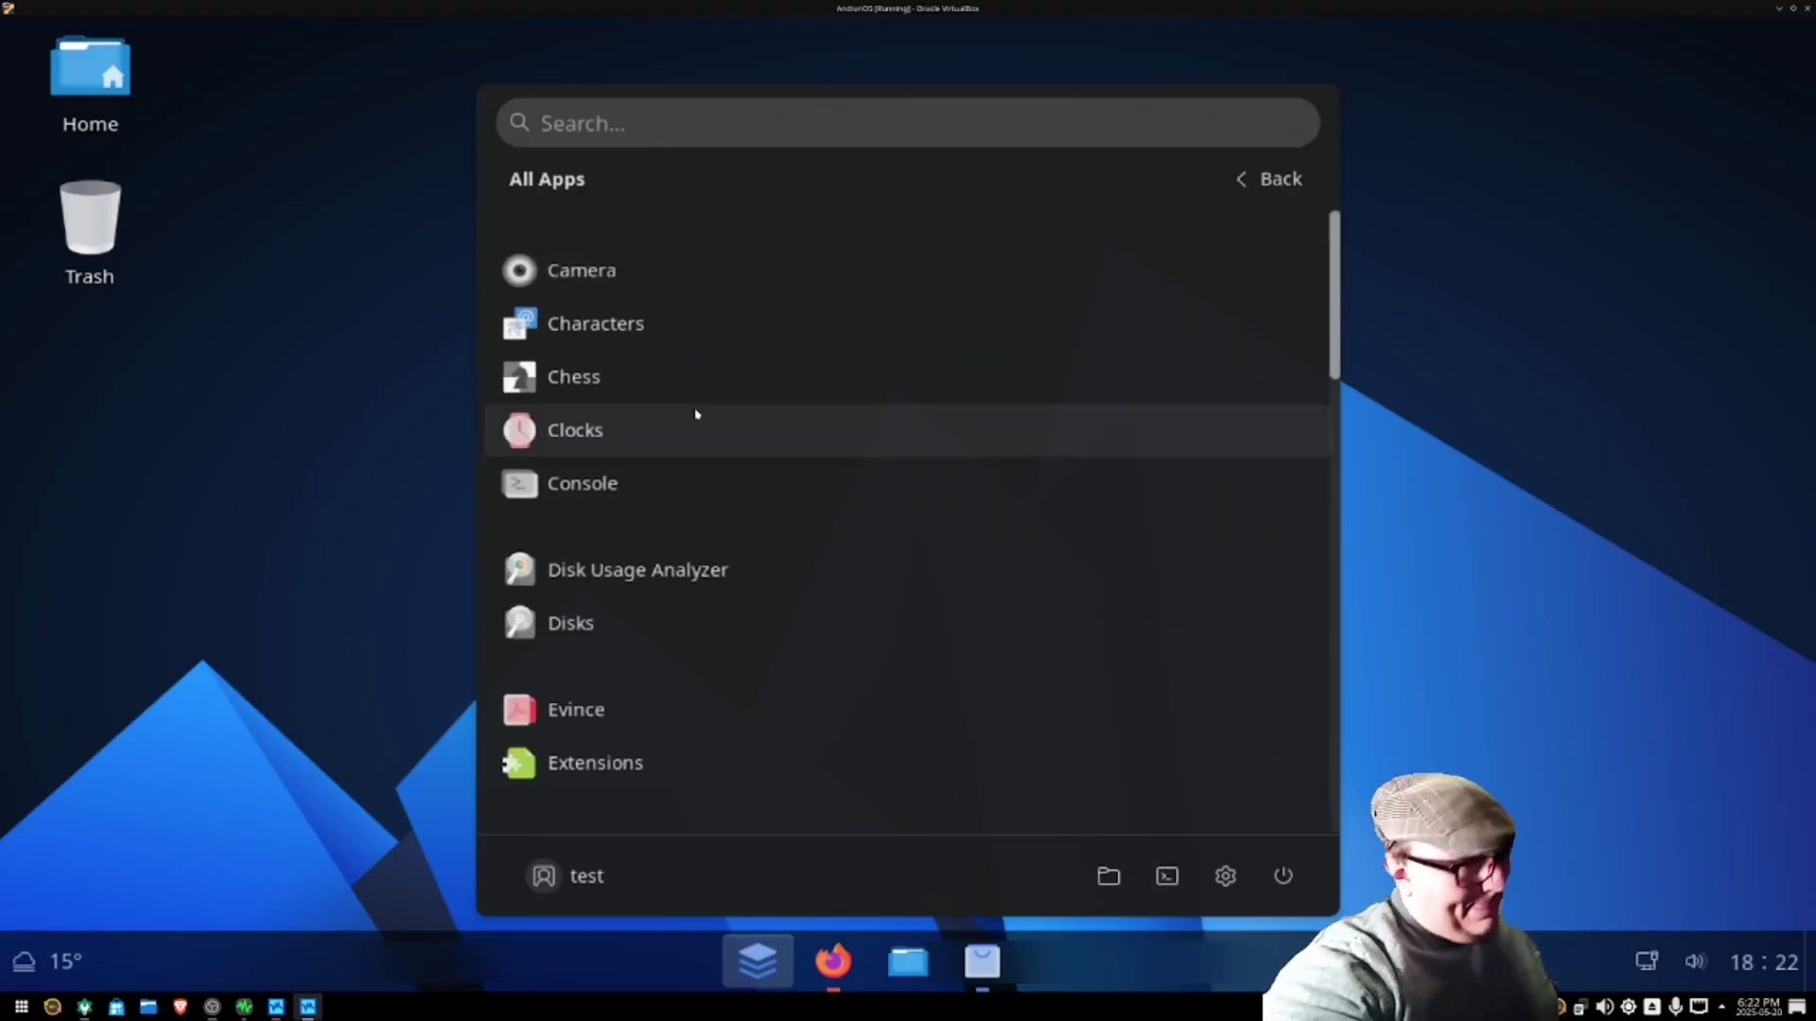
{"action": "scroll", "coordinate": [697, 413], "scroll_direction": "down", "scroll_amount": 5}
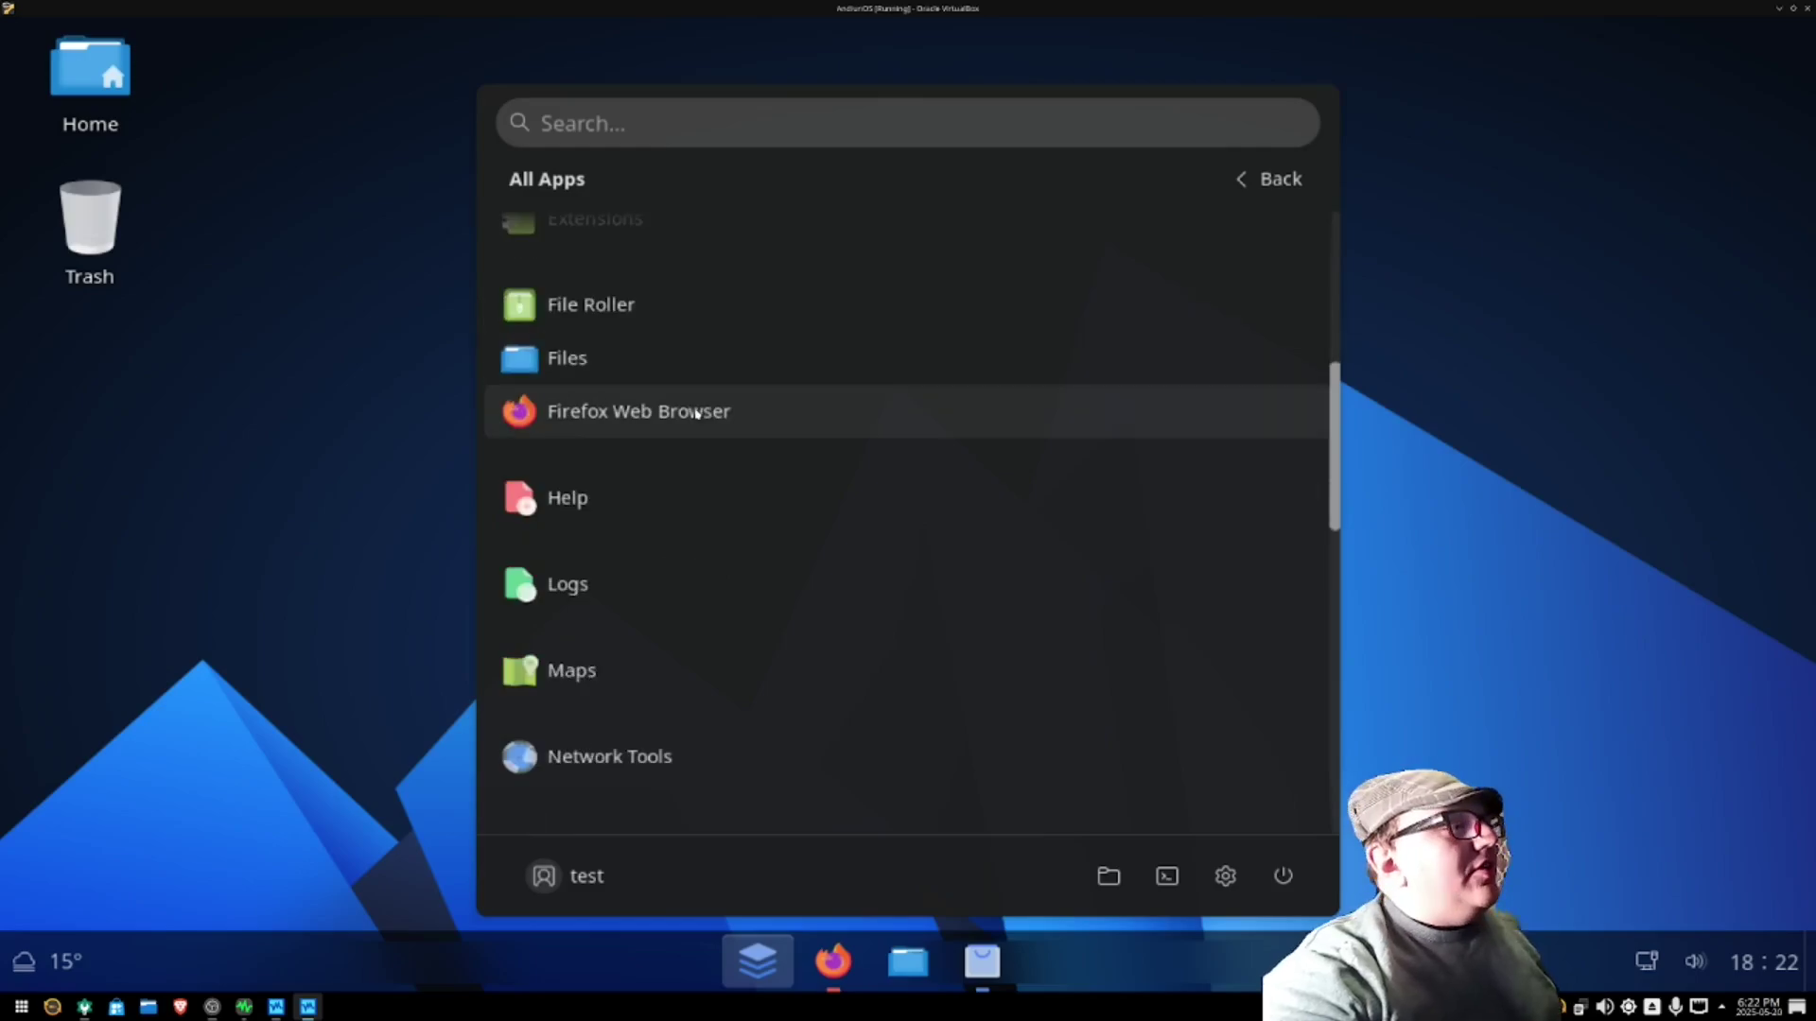
{"action": "scroll", "coordinate": [697, 413], "scroll_direction": "down", "scroll_amount": 5}
{"action": "scroll", "coordinate": [698, 413], "scroll_direction": "down", "scroll_amount": 4}
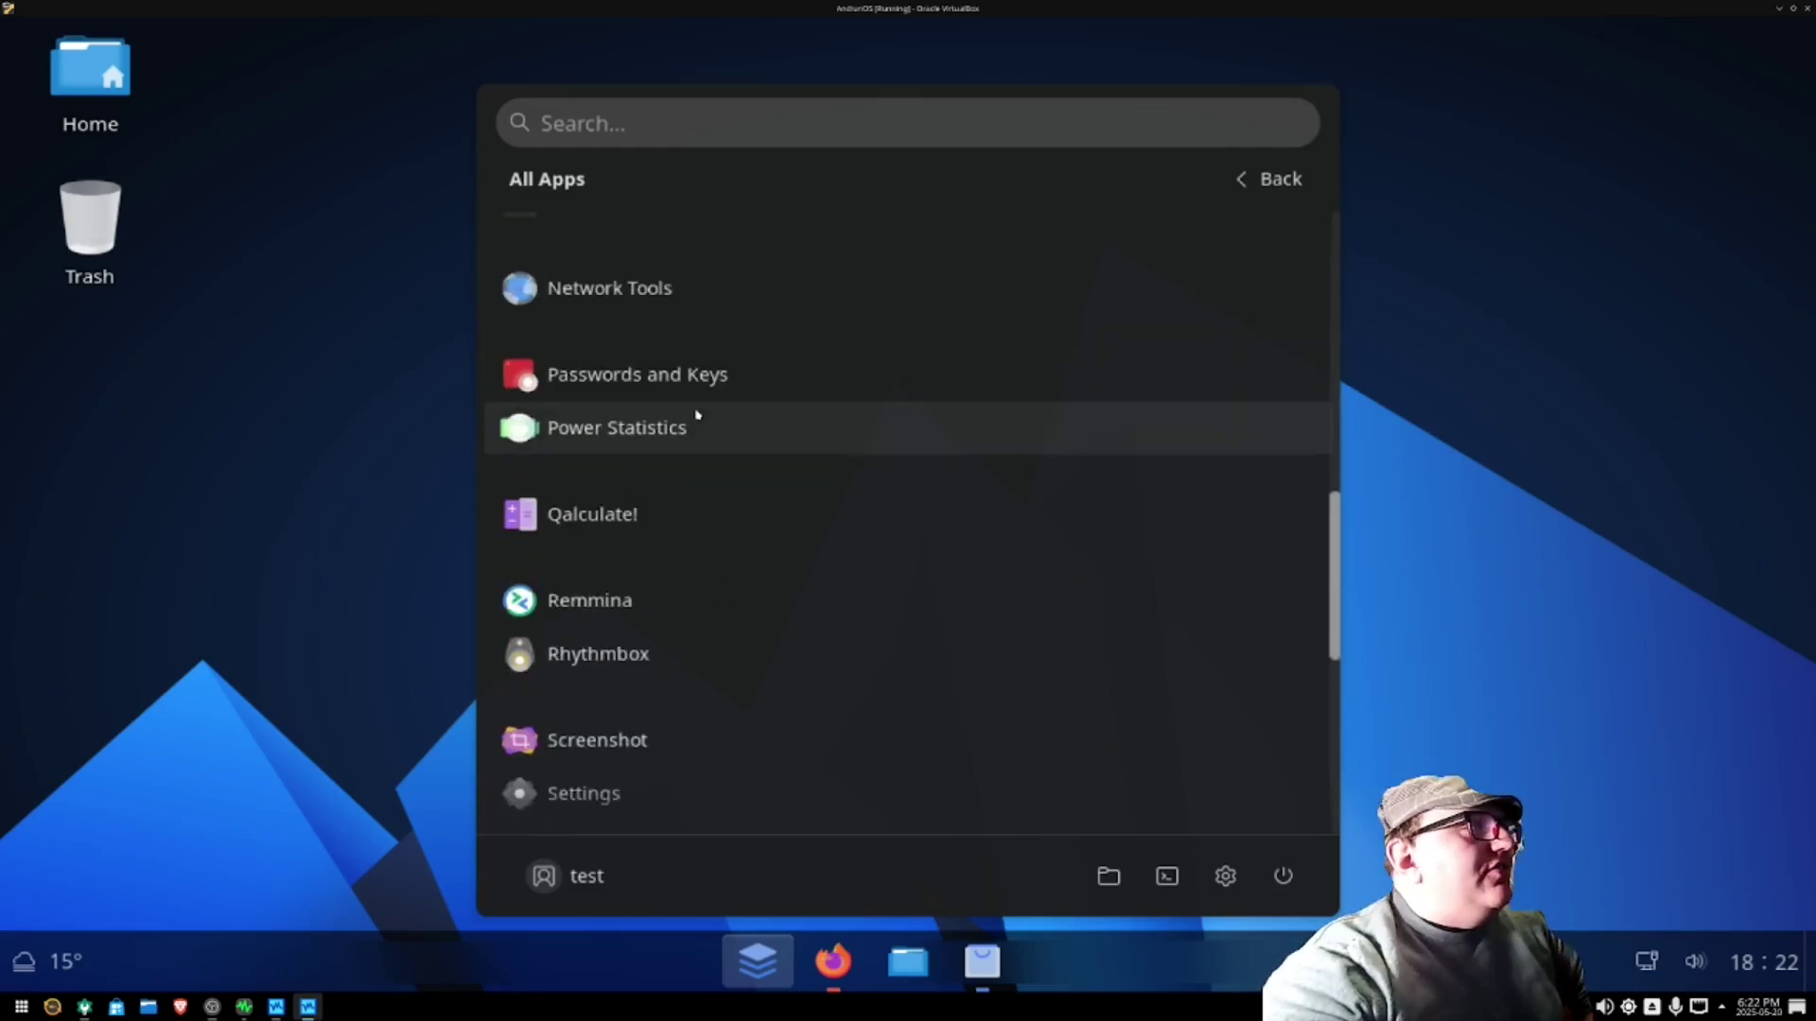
{"action": "scroll", "coordinate": [697, 413], "scroll_direction": "down", "scroll_amount": 1}
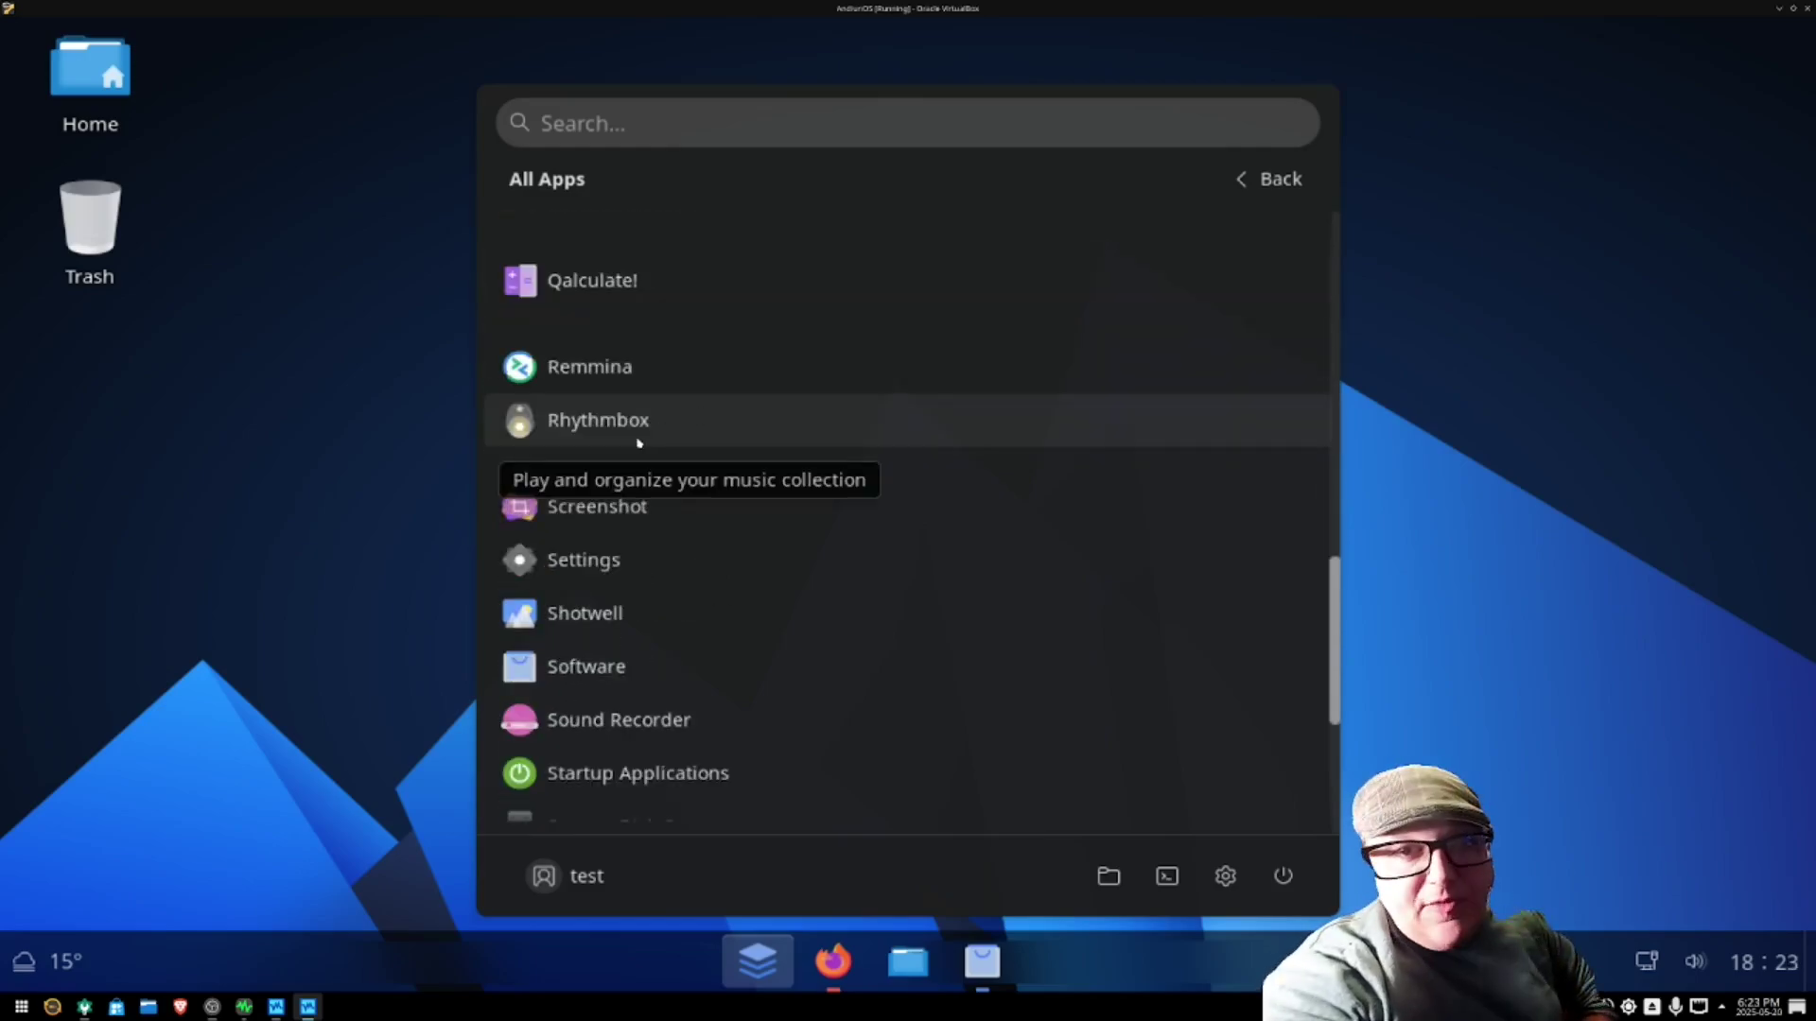
{"action": "scroll", "coordinate": [639, 443], "scroll_direction": "down", "scroll_amount": 4}
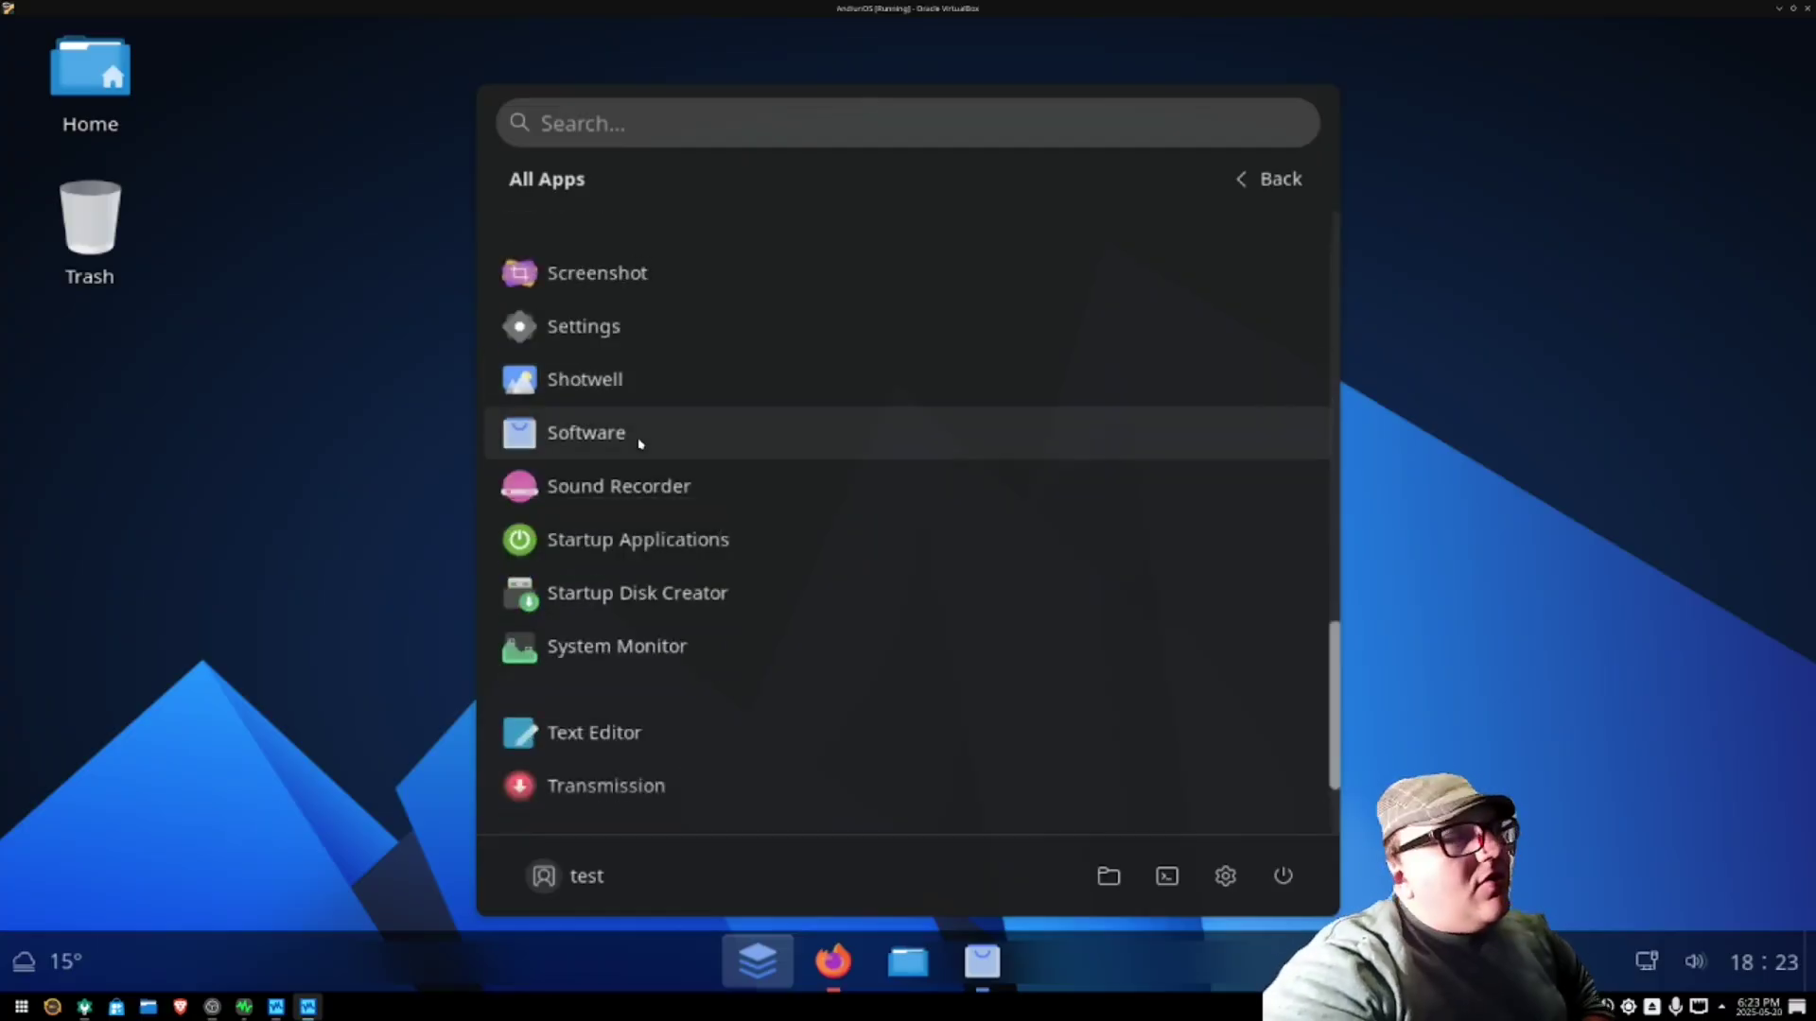
{"action": "scroll", "coordinate": [640, 445], "scroll_direction": "down", "scroll_amount": 3}
{"action": "scroll", "coordinate": [658, 579], "scroll_direction": "up", "scroll_amount": 10}
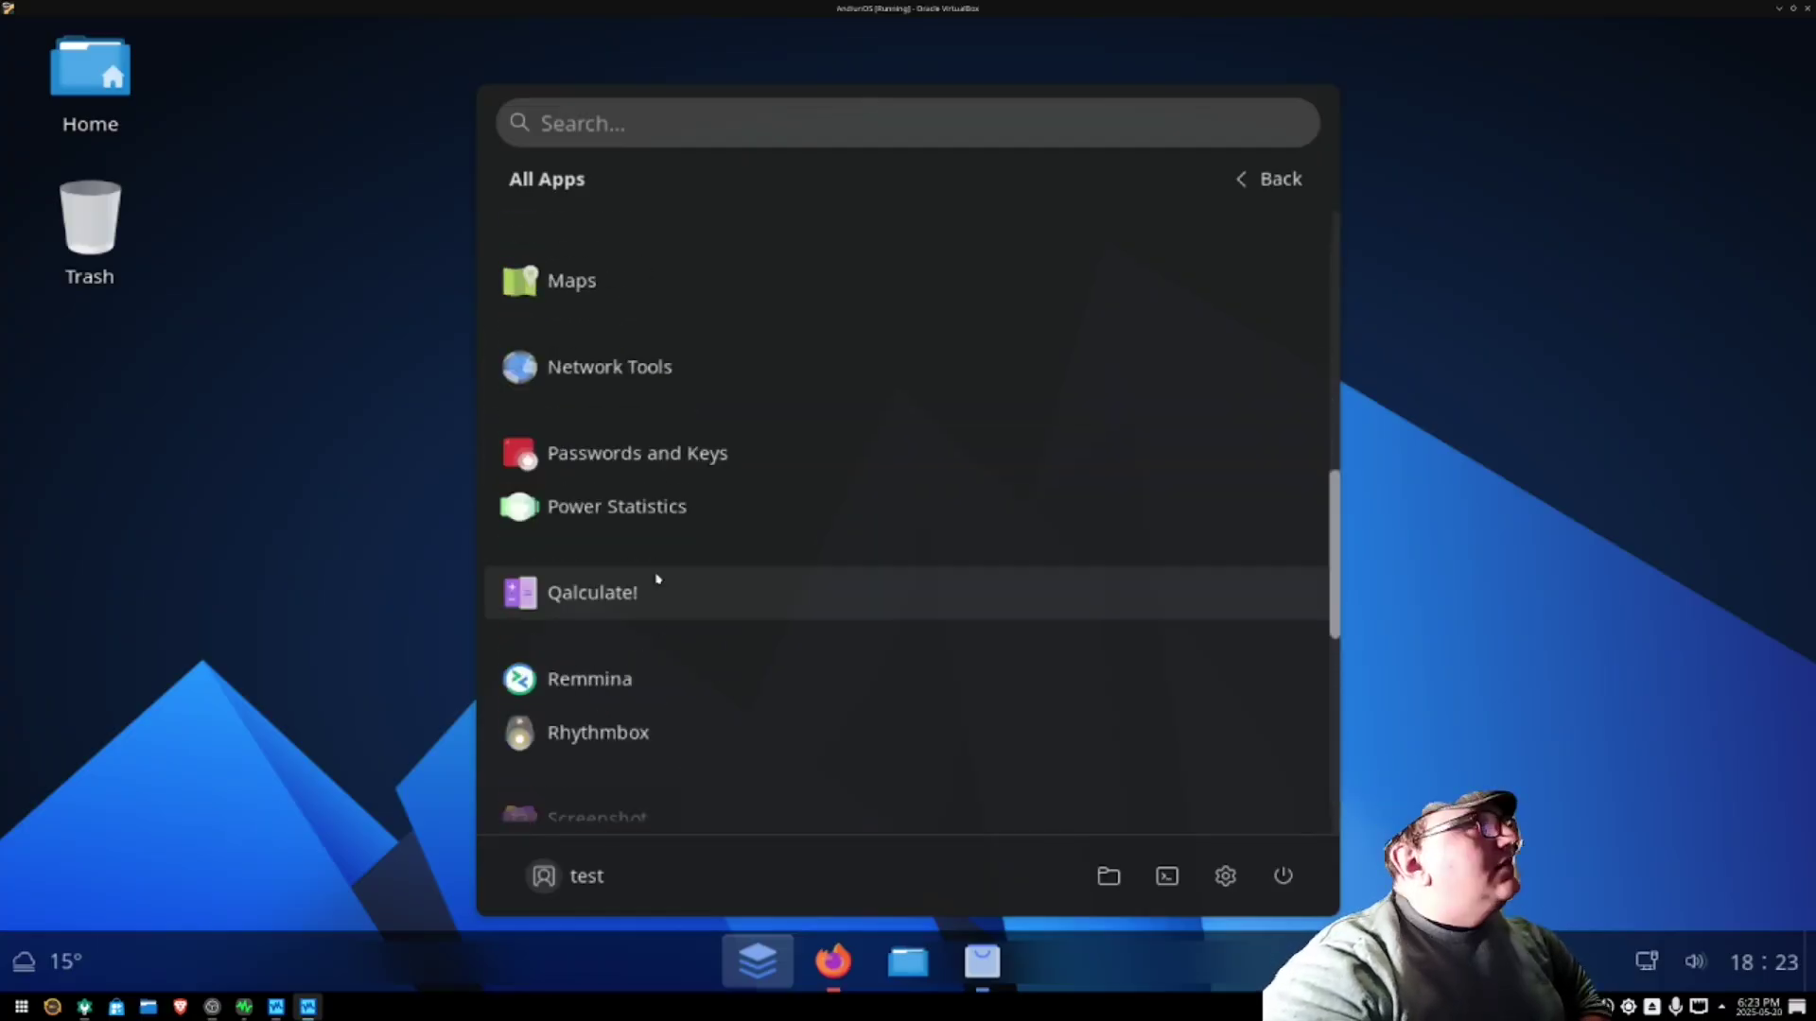
{"action": "scroll", "coordinate": [660, 577], "scroll_direction": "up", "scroll_amount": 3}
{"action": "scroll", "coordinate": [667, 596], "scroll_direction": "down", "scroll_amount": 8}
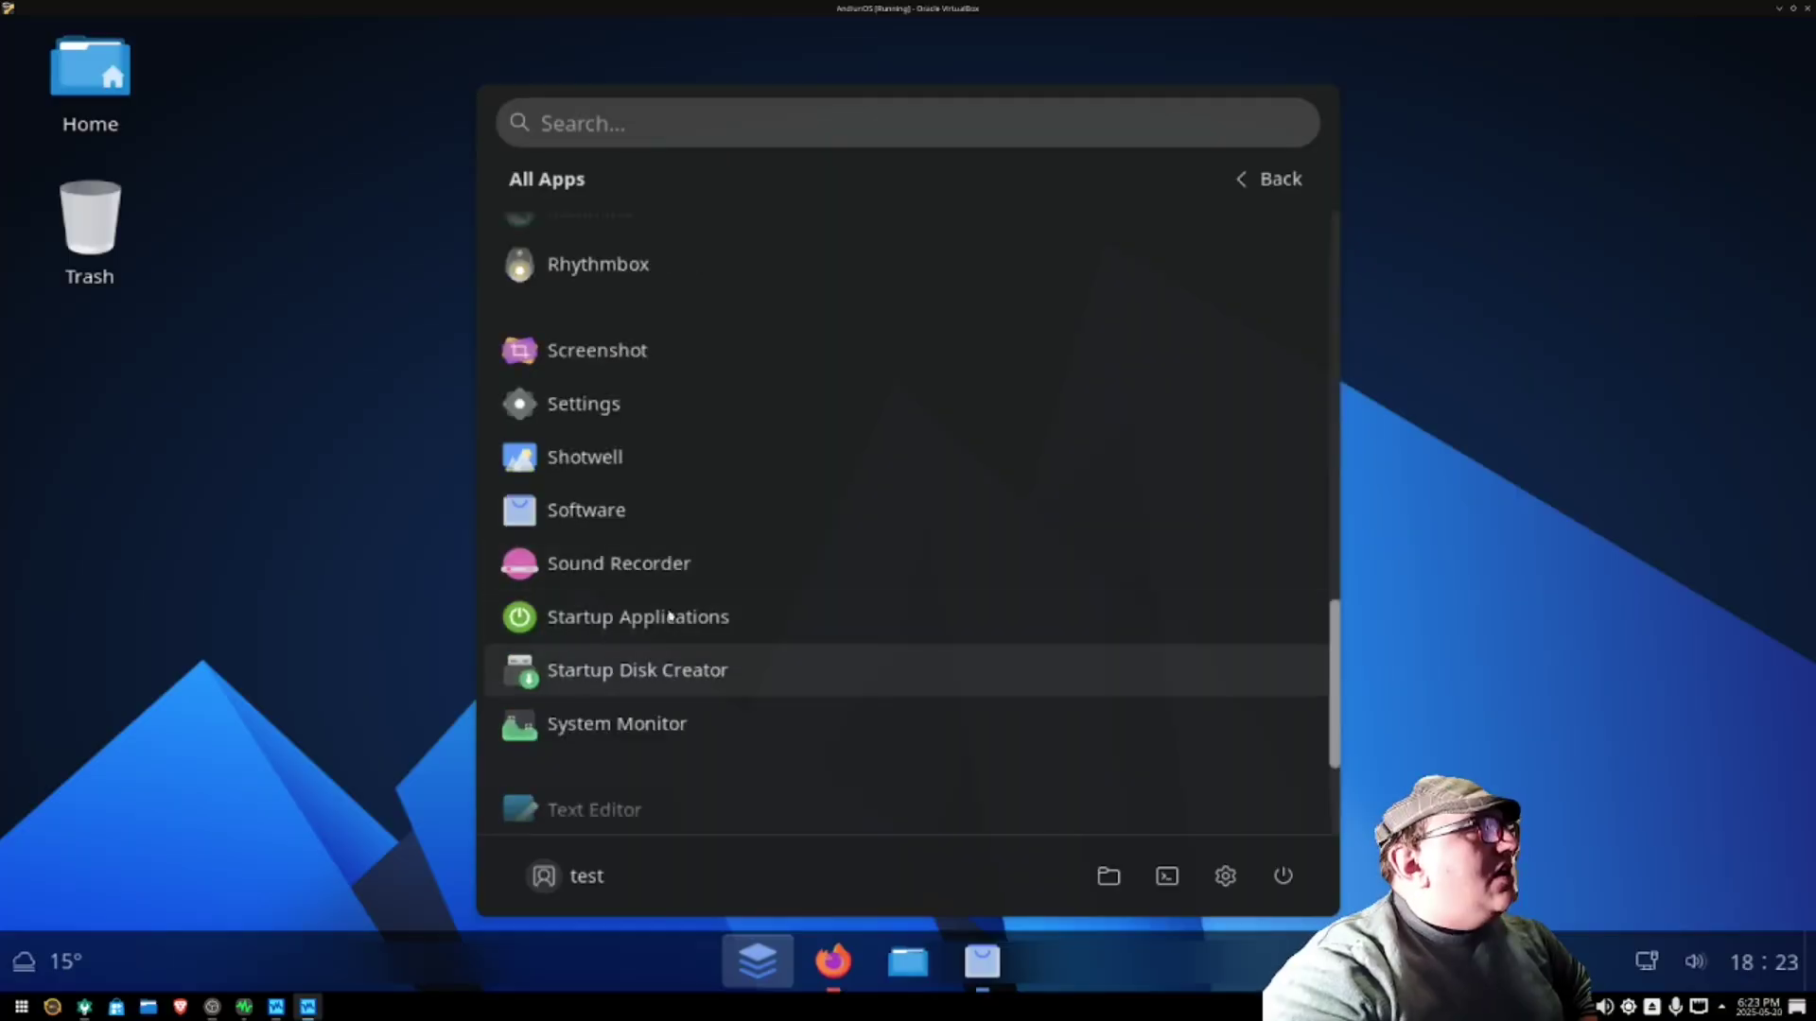
{"action": "scroll", "coordinate": [713, 568], "scroll_direction": "down", "scroll_amount": 3}
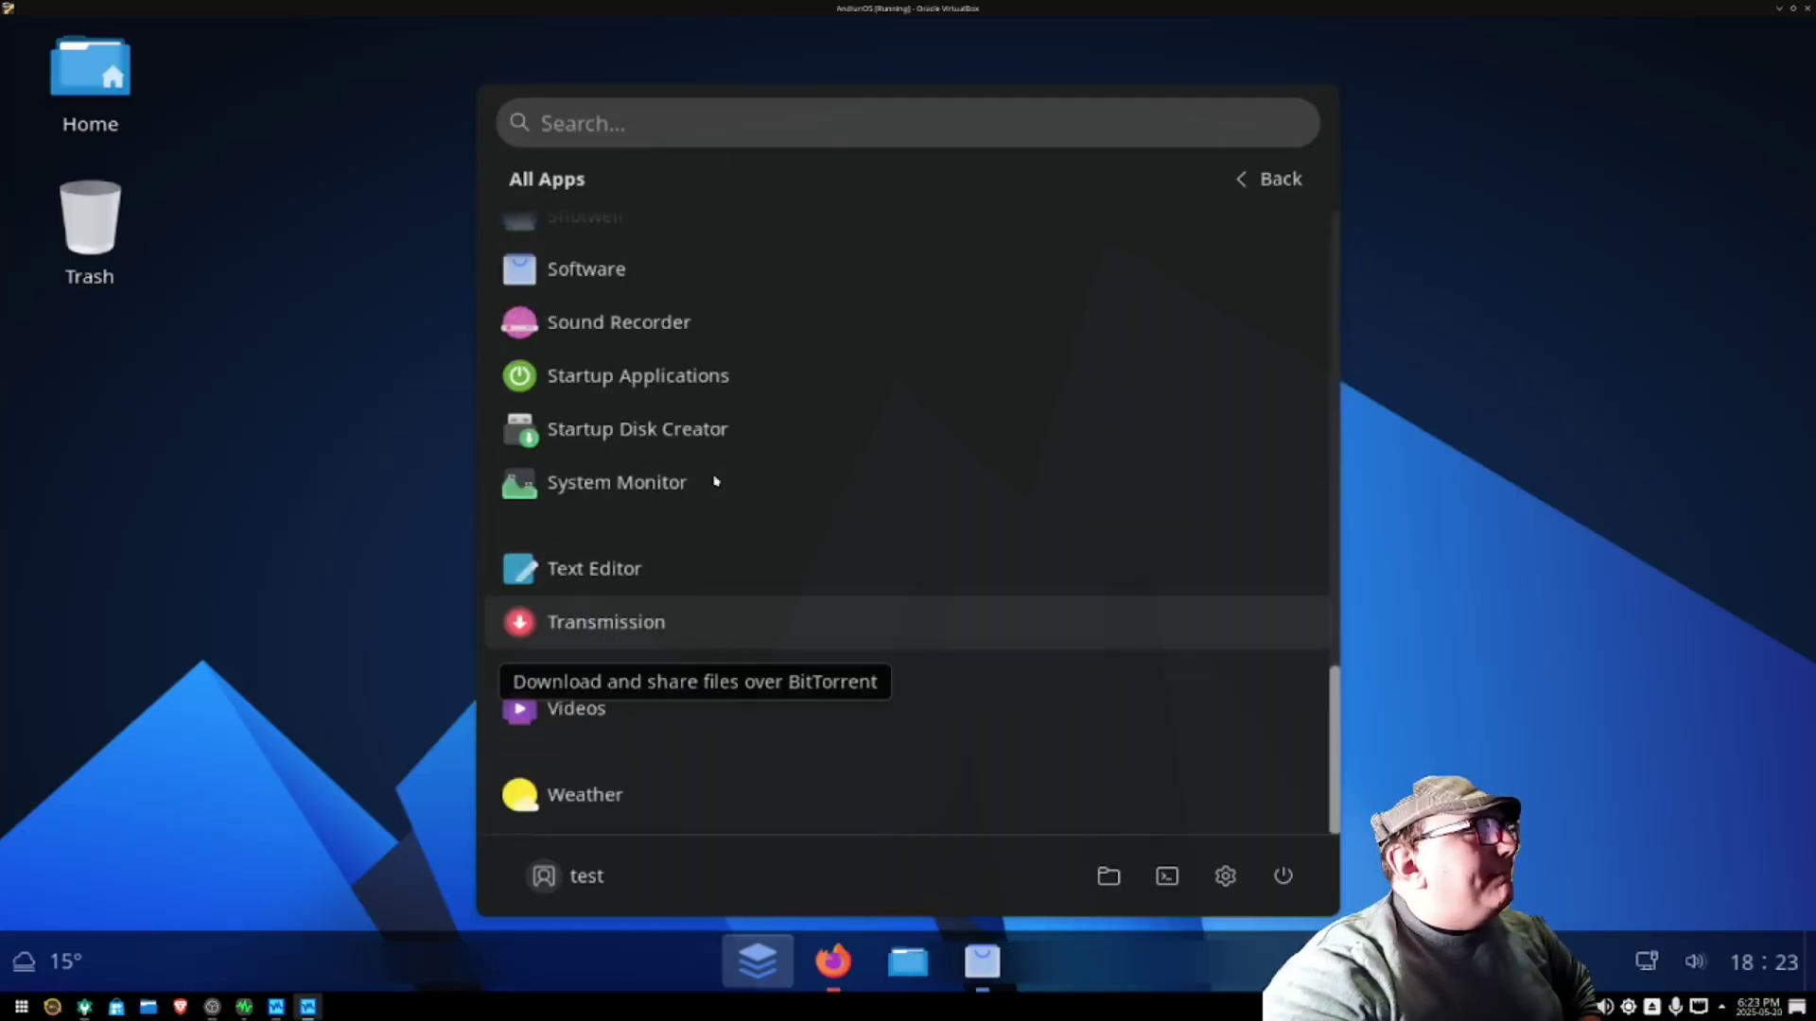